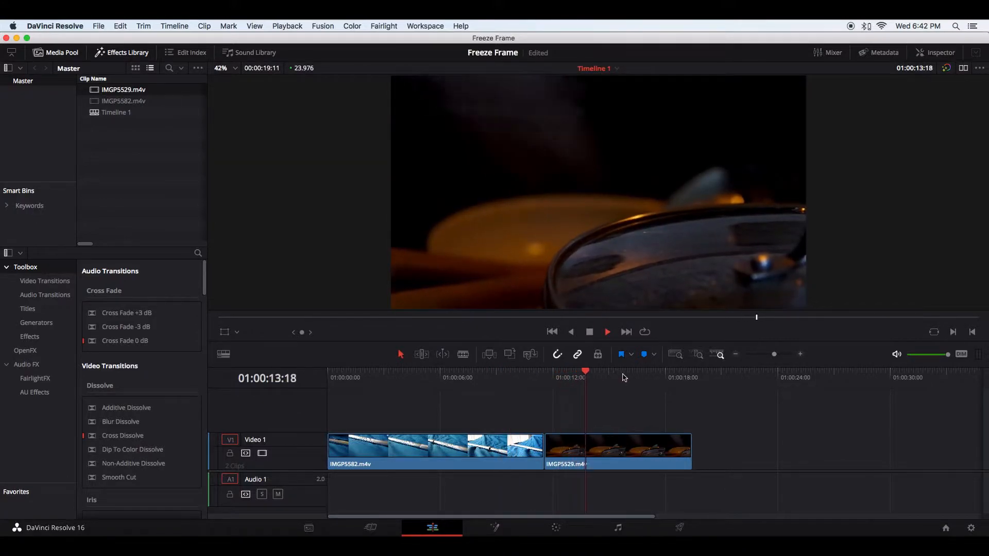
Apply Freeze Frame to the IMGP5582.m4v clip at 01:00:06:07, undo it once, and apply it again
click(445, 374)
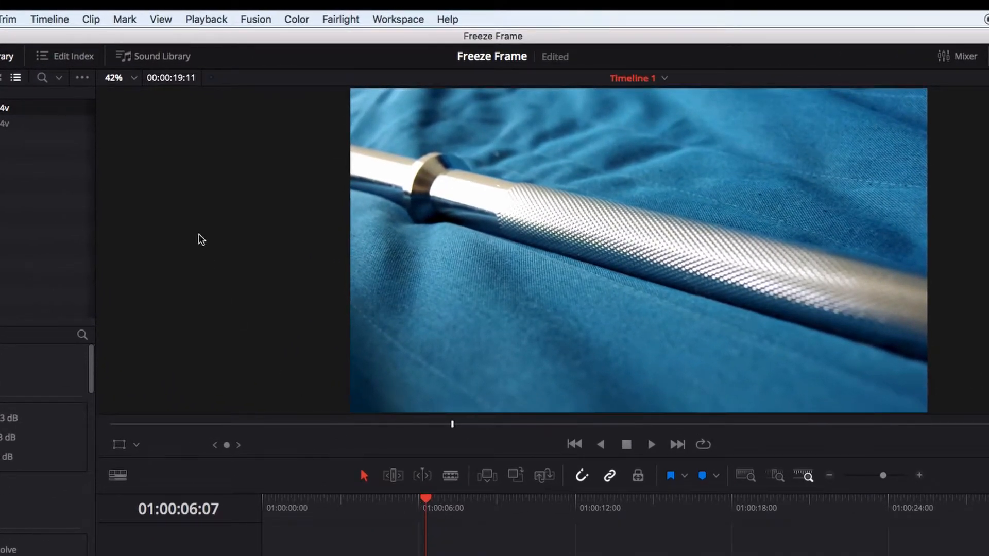
click(92, 21)
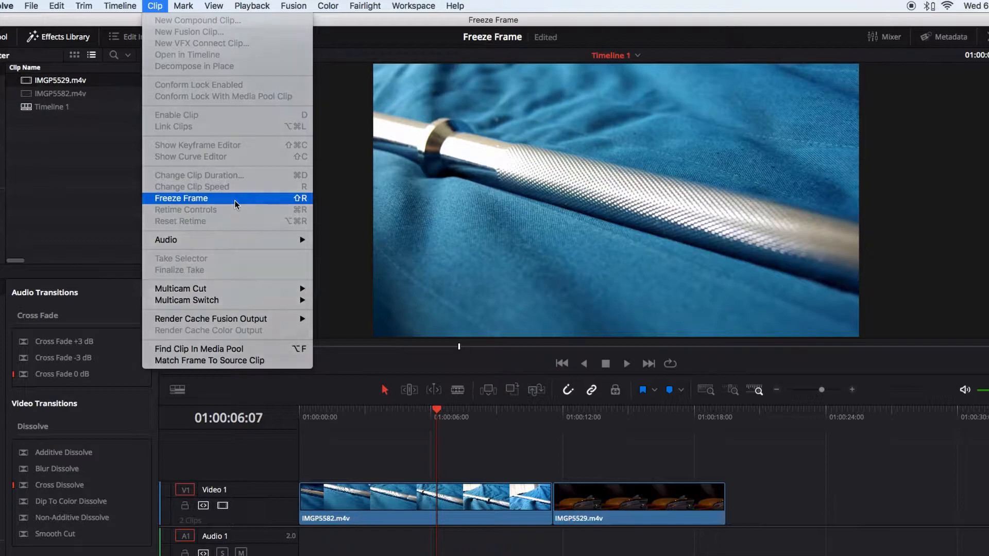
click(234, 199)
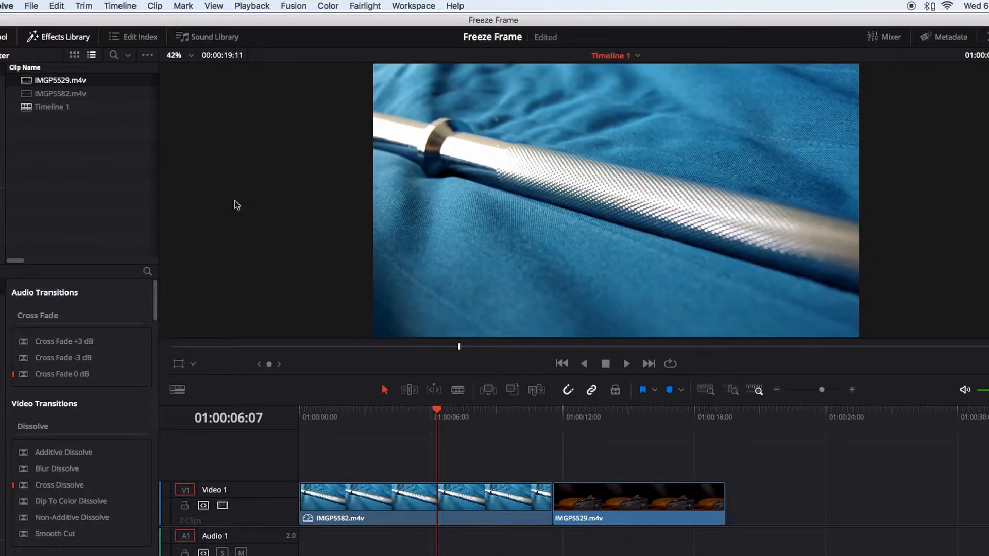
key(super+z)
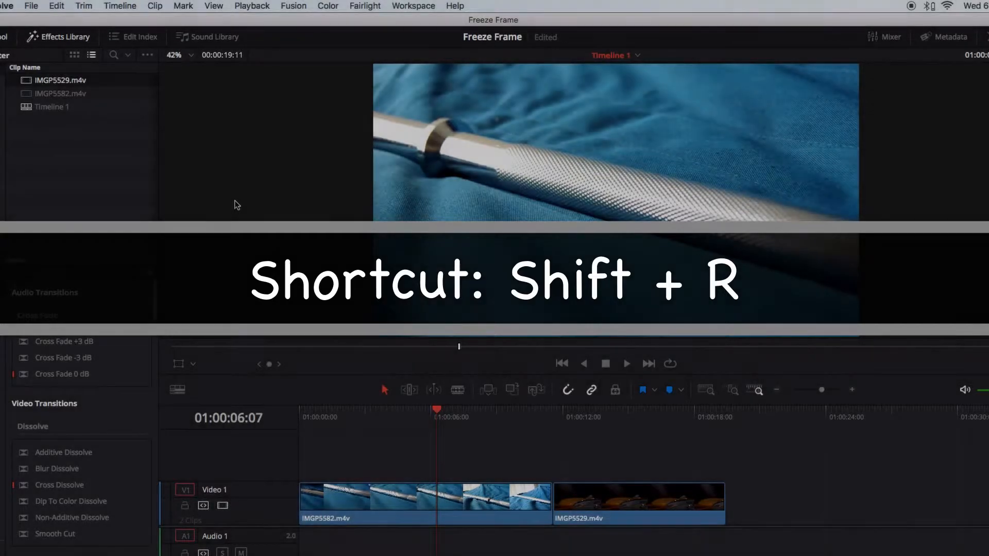
key(shift+r)
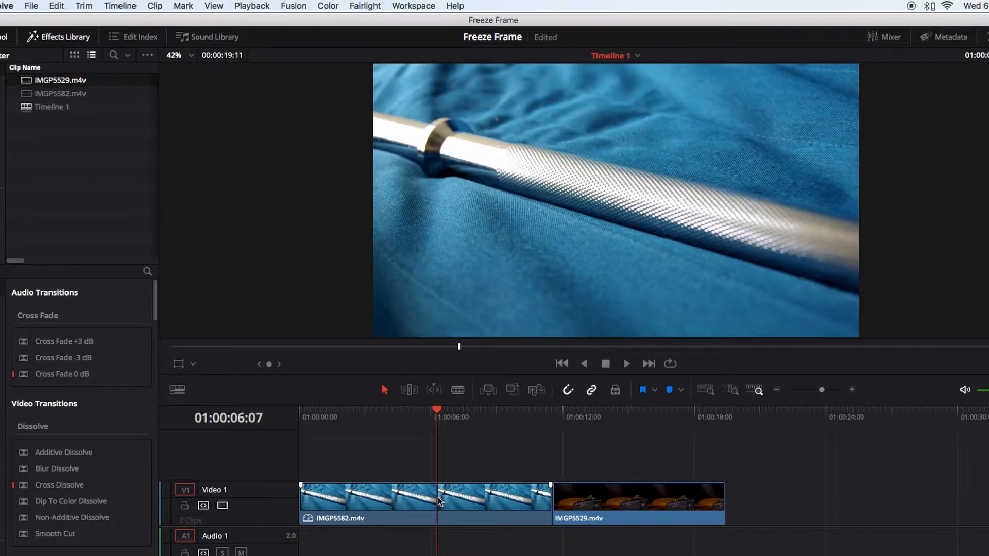
Review the frozen IMGP5582.m4v clip along the timeline and extend its end past the following clip
click(348, 410)
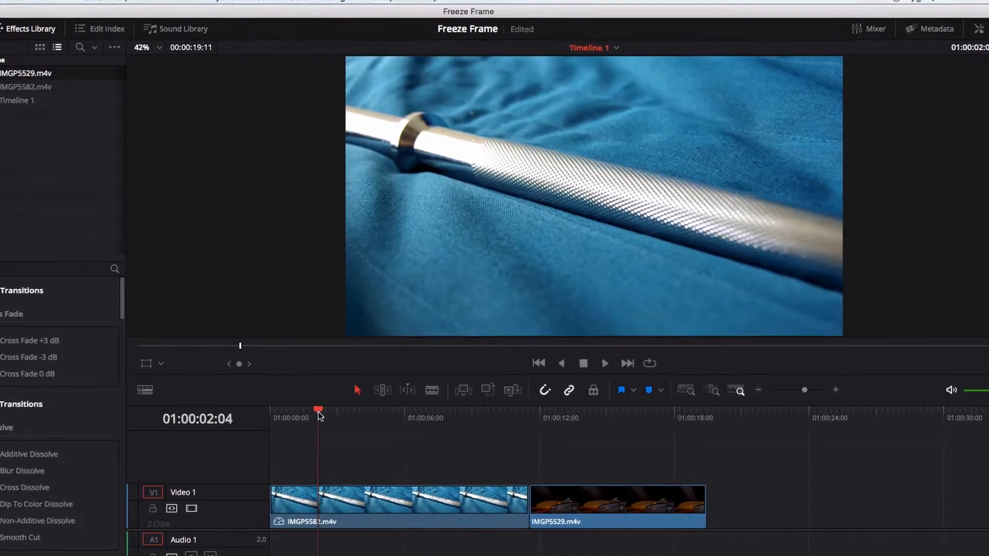
drag(274, 413, 448, 422)
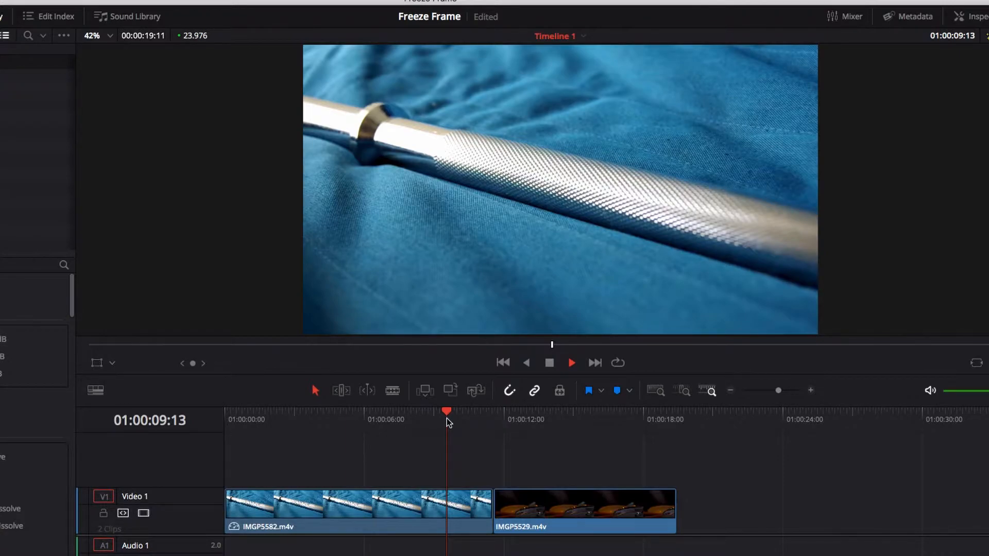
drag(447, 418, 452, 418)
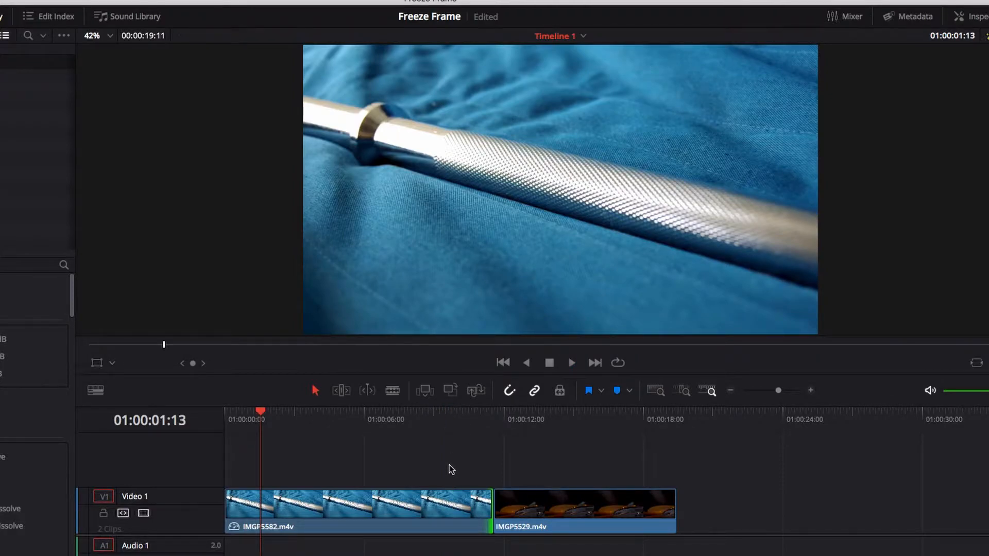
drag(486, 508, 913, 525)
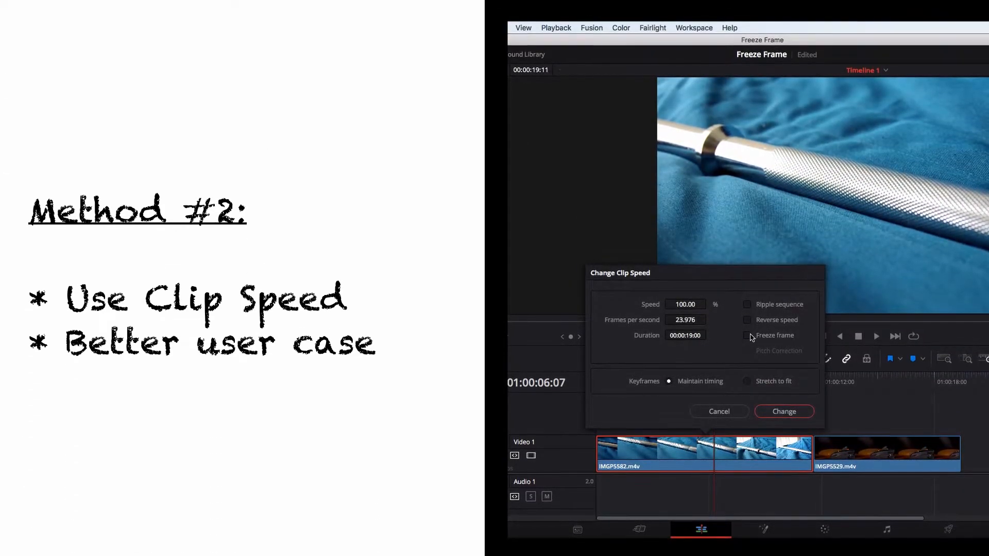
Freeze IMGP5582.m4v from 01:00:06:07 onward by enabling the Freeze frame option in Change Clip Speed
click(748, 336)
click(784, 412)
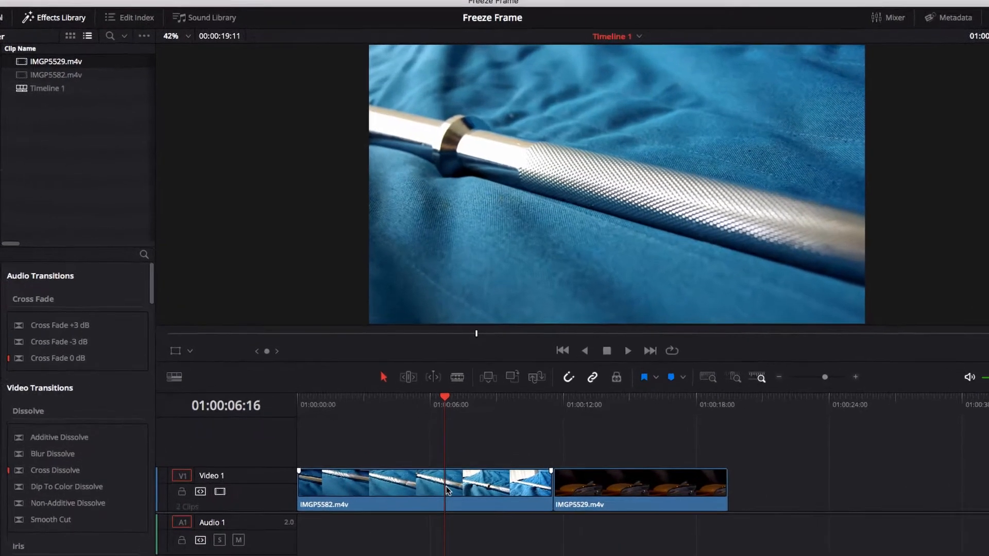
click(445, 379)
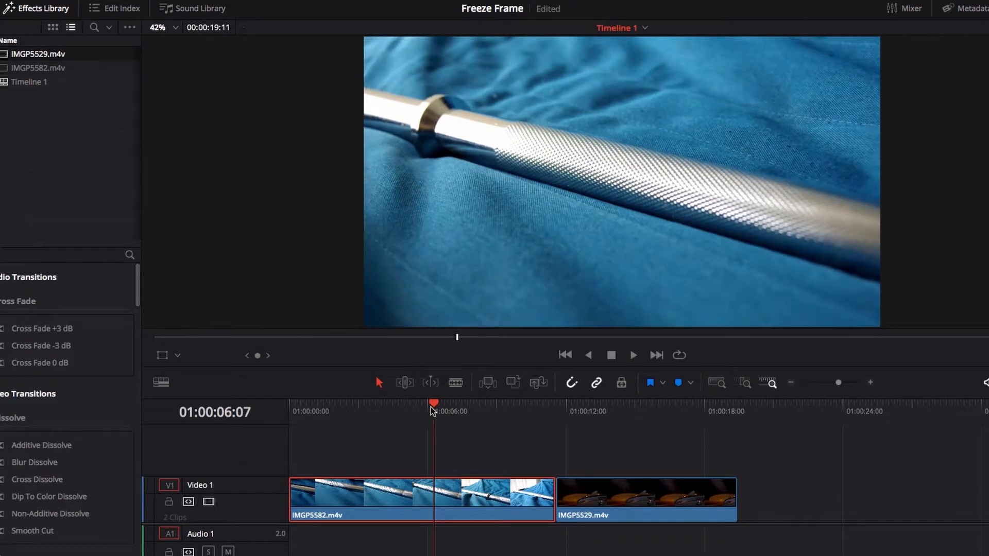
right_click(446, 505)
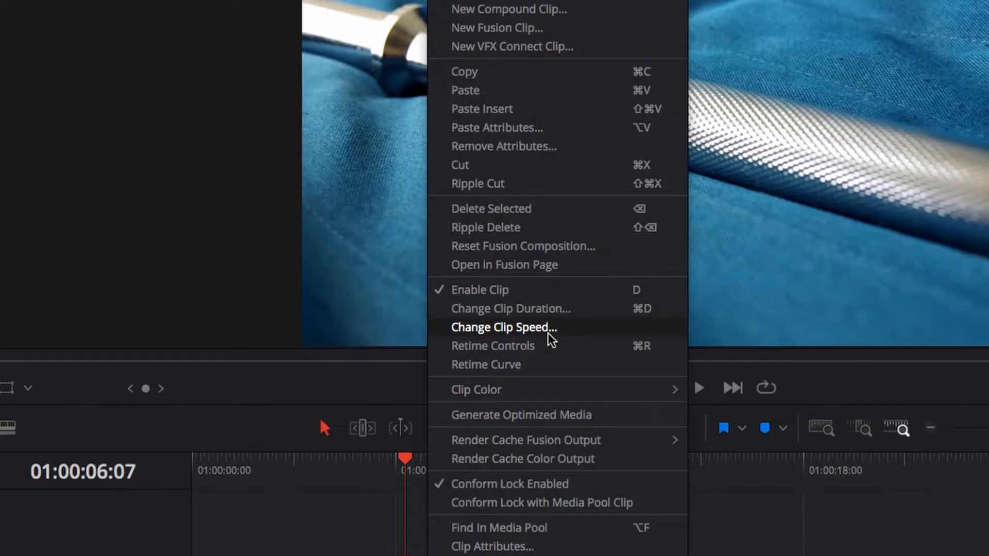
click(550, 336)
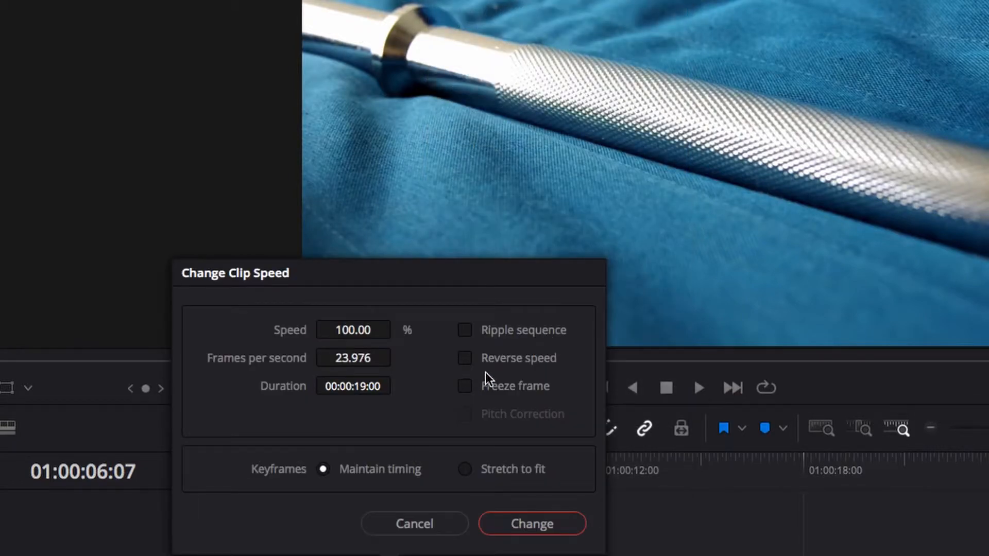
click(467, 386)
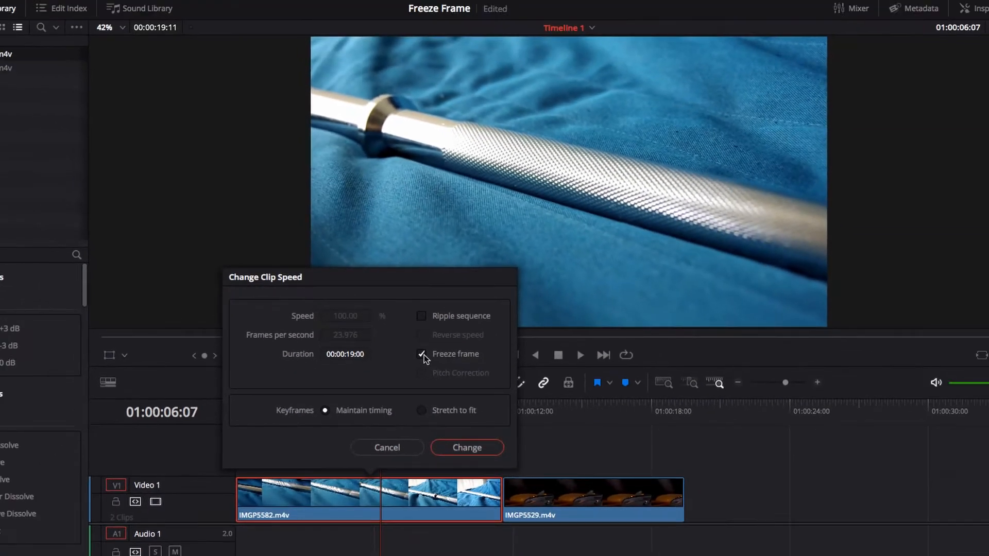
click(471, 447)
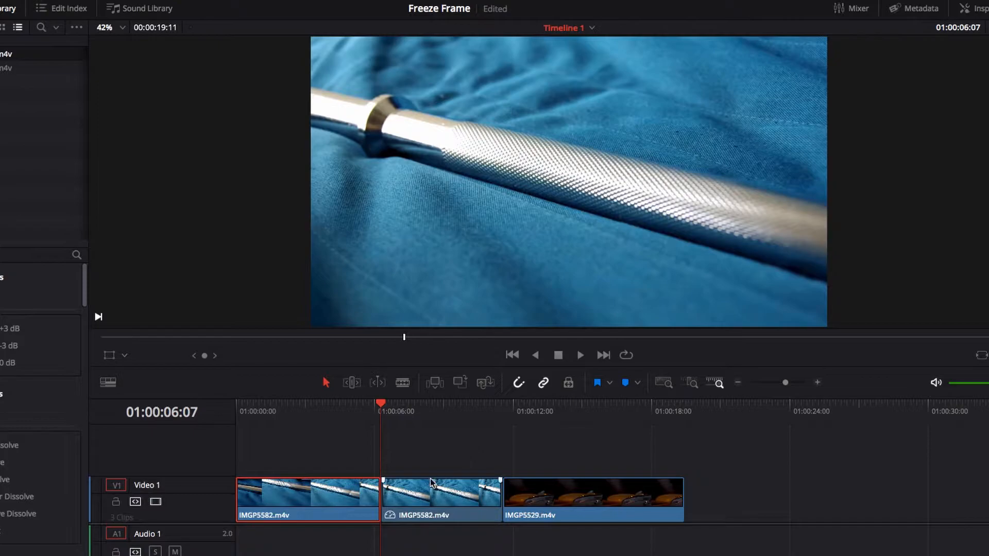
Play the frozen segment and extend its end until it is 19:00 long, overwriting the IMGP5529.m4v clip
key(space)
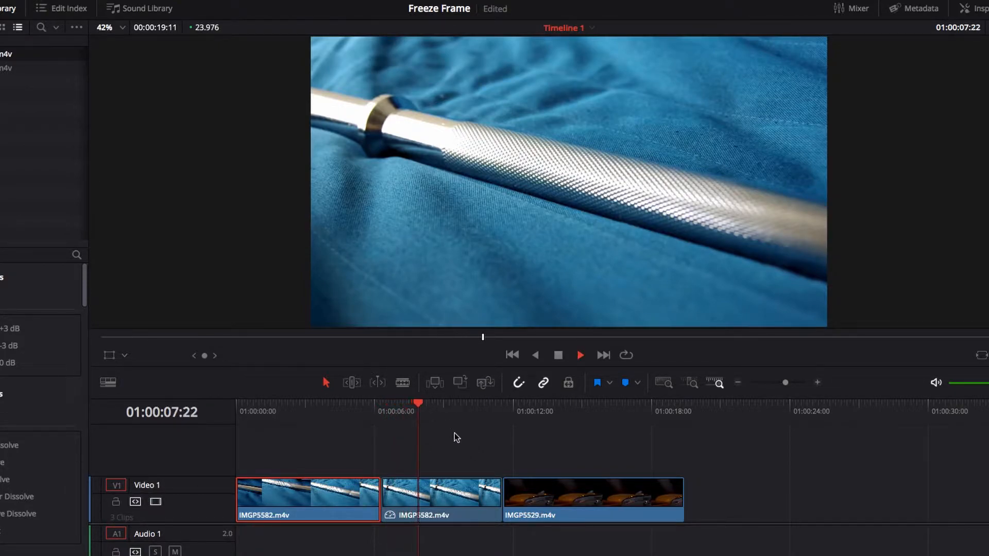
key(space)
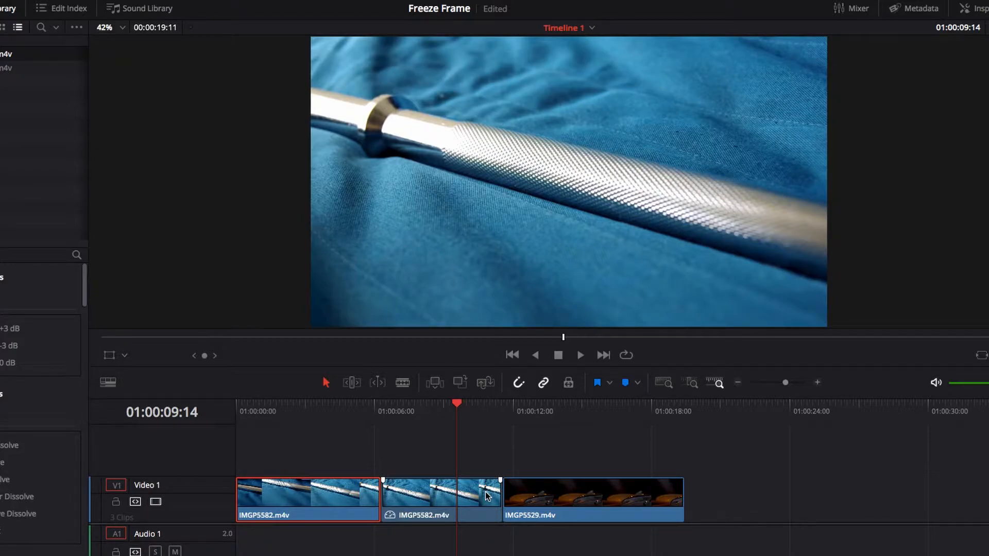
drag(499, 497, 812, 517)
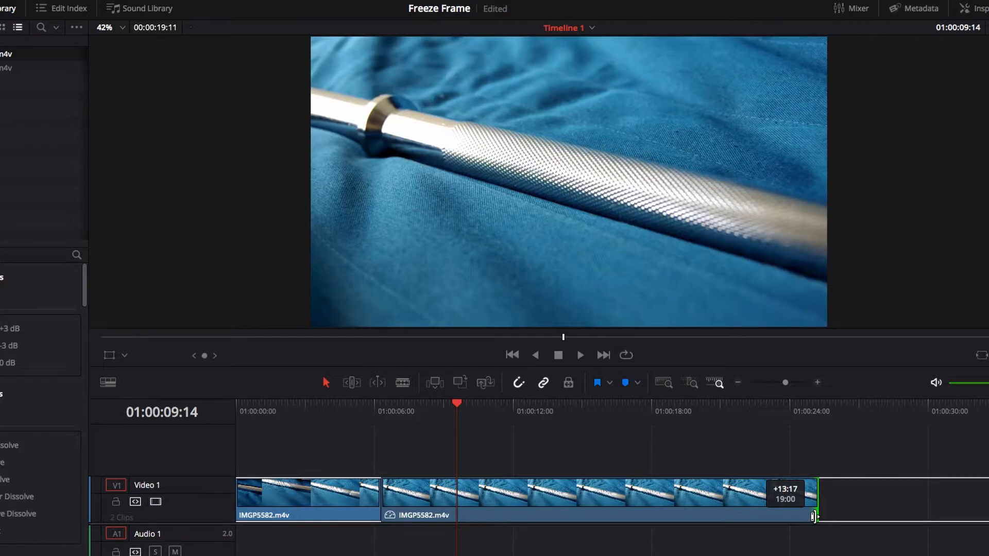
drag(813, 517, 814, 516)
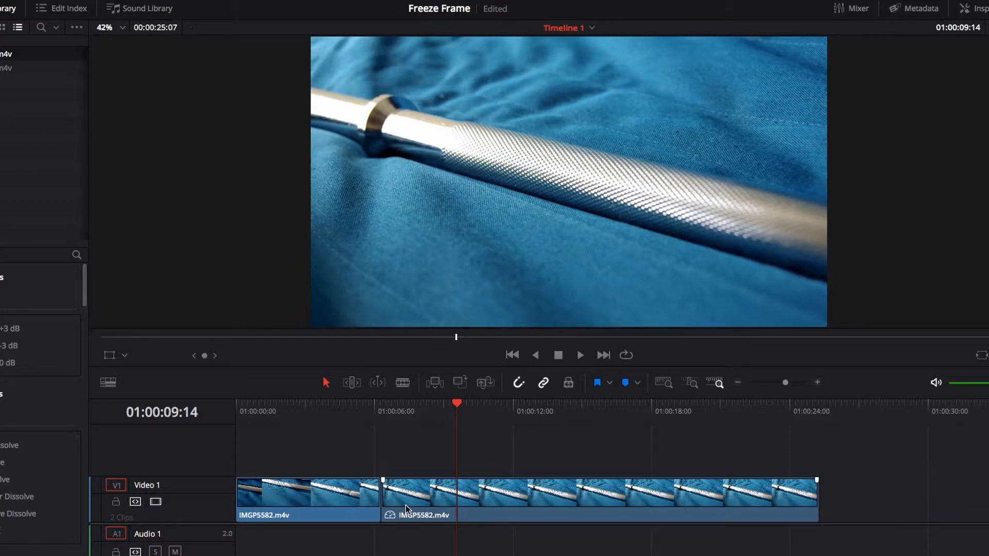
Play the timeline from the moving part of IMGP5582.m4v into the frozen segment
drag(358, 406, 310, 405)
key(space)
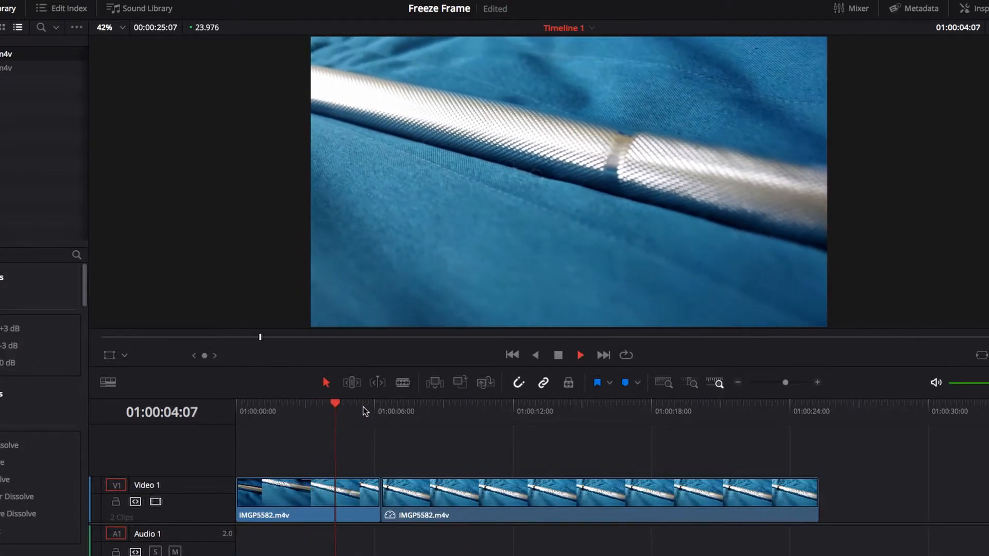
key(space)
Shift the frozen segment later on Video 1, leaving a gap, and add a marker at 01:00:06:07
mouse_move(435, 497)
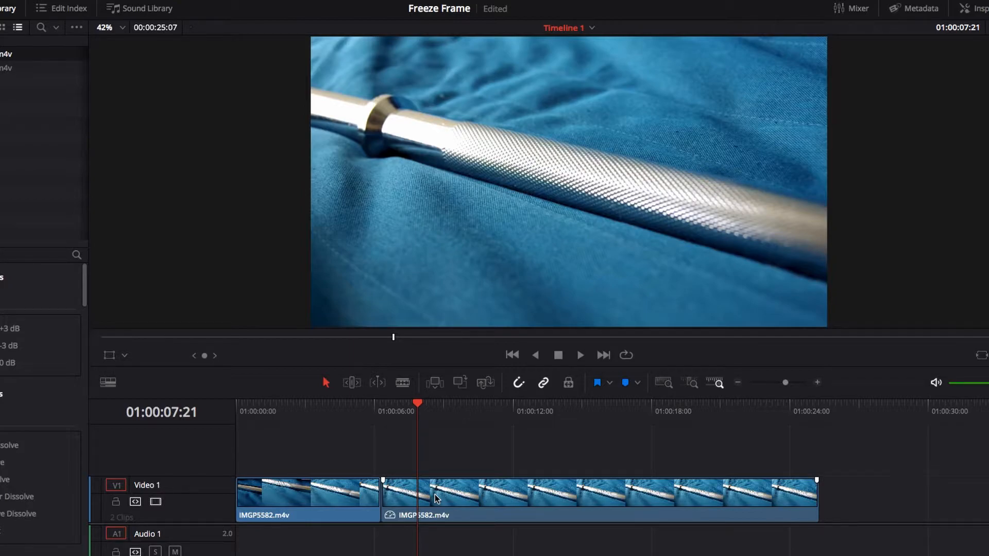
drag(434, 495, 601, 507)
click(381, 404)
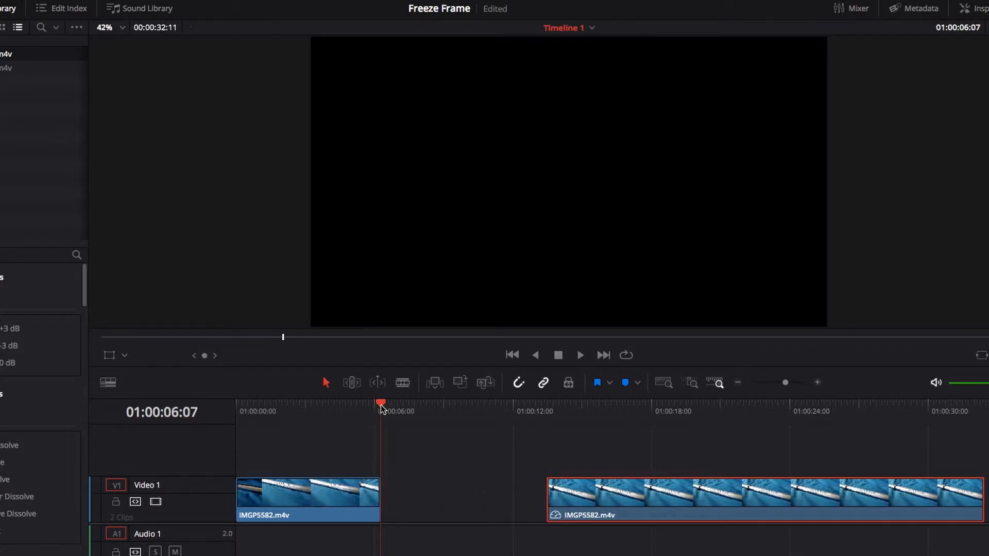
click(625, 382)
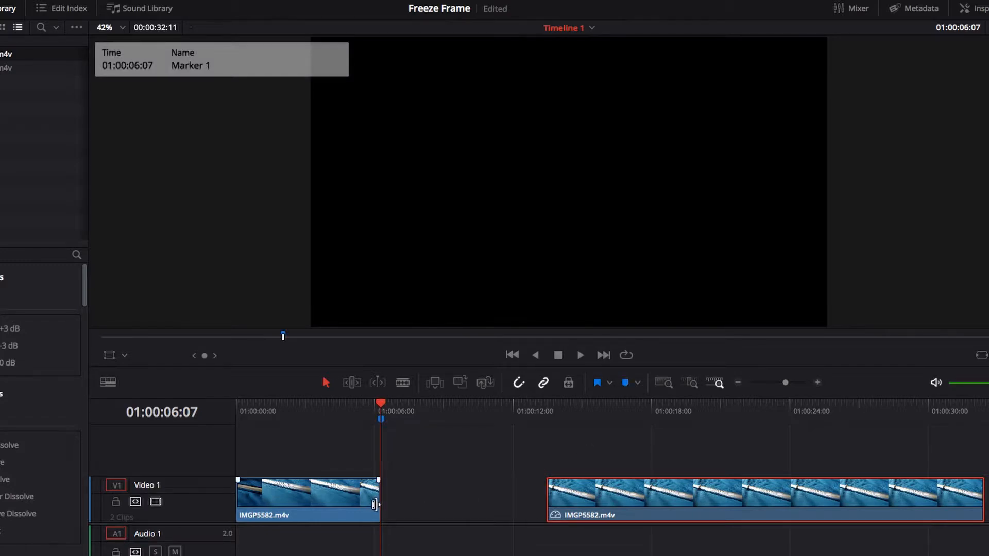
Extend the first IMGP5582.m4v clip to the end of its footage and split it at the 01:00:06:07 marker
drag(374, 504, 508, 504)
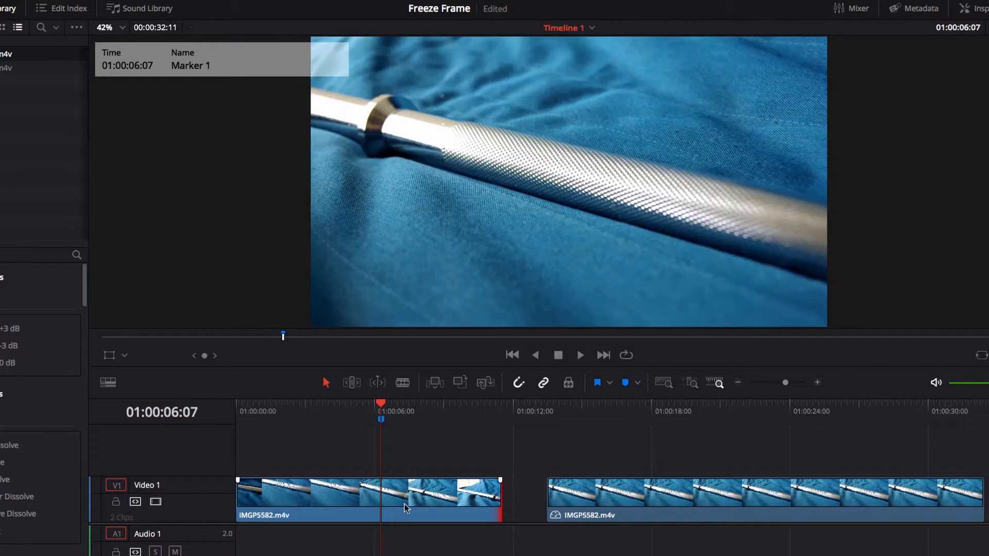
key(b)
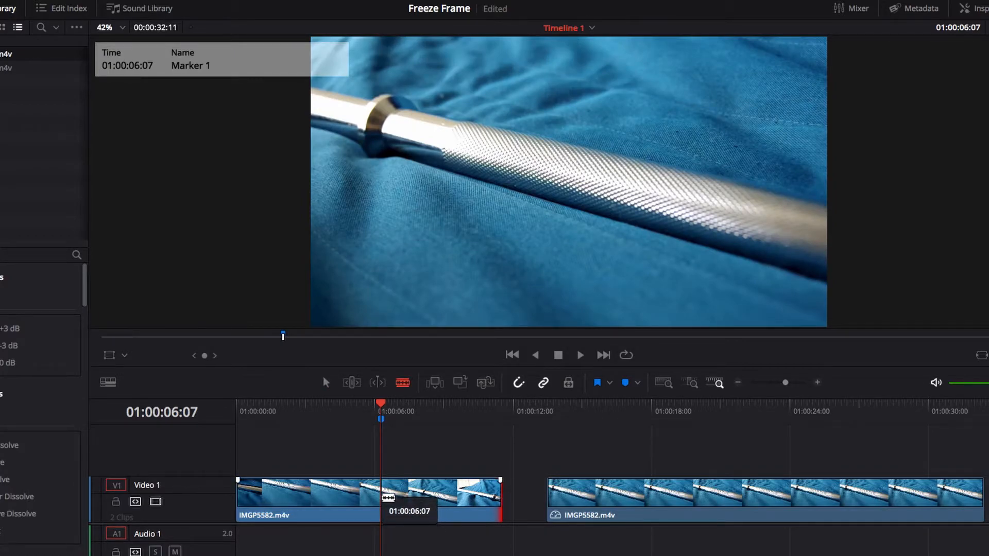
click(388, 497)
key(a)
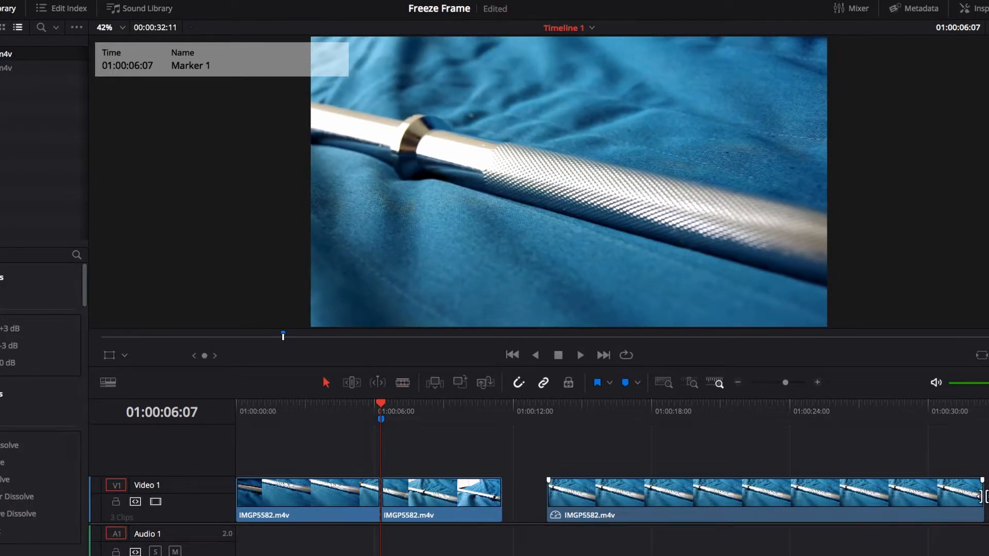
Shorten the frozen segment to about 5 seconds and place it between the two halves of the split clip without gaps
drag(978, 497, 611, 499)
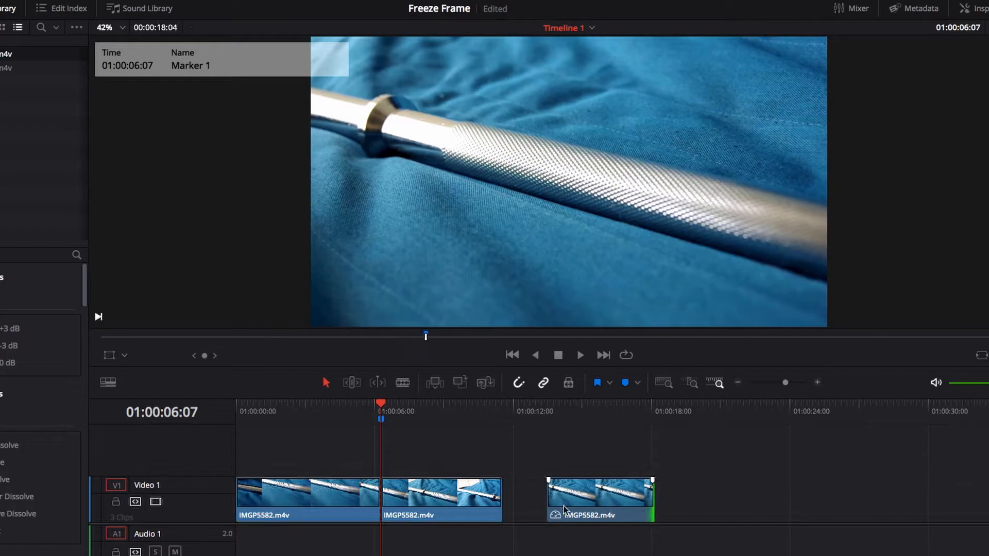
click(452, 503)
drag(441, 504, 824, 503)
drag(614, 500, 457, 500)
drag(839, 501, 576, 502)
Play the timeline from just before the freeze to check the transitions into and out of the frozen frame
click(359, 411)
key(space)
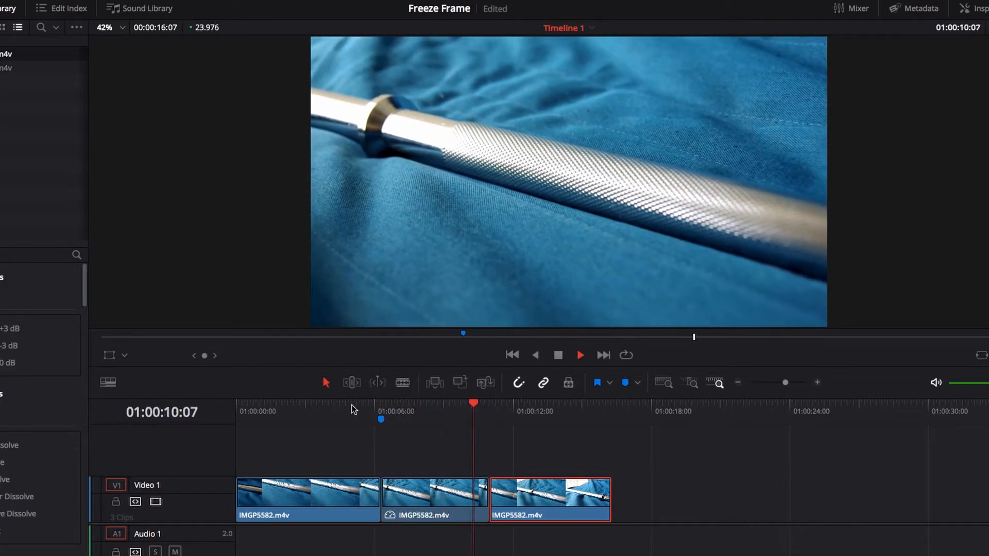
key(space)
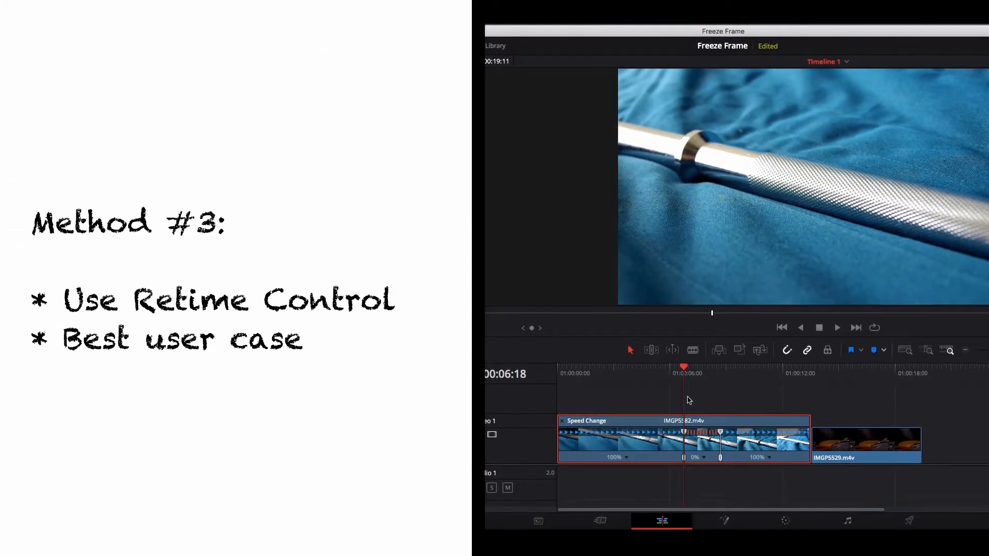
click(670, 371)
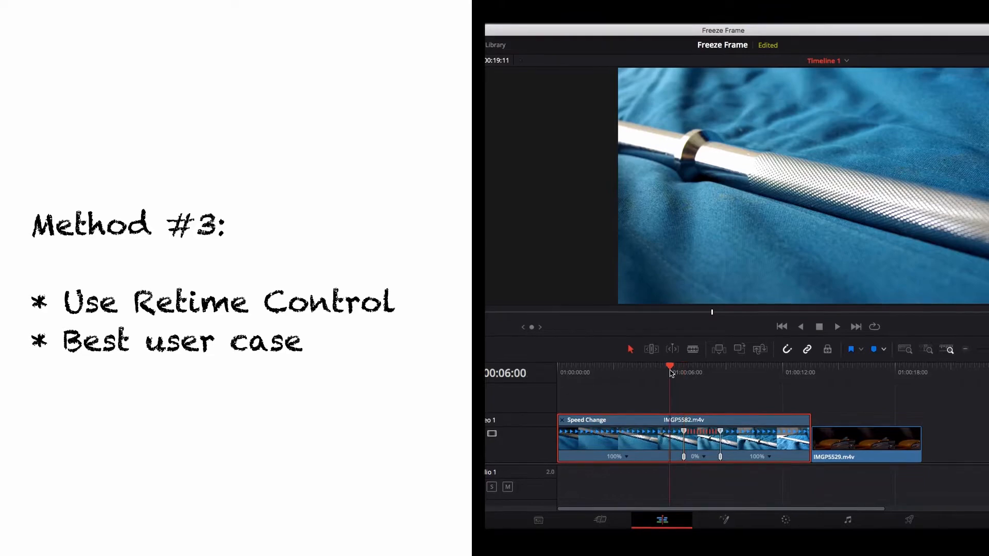
key(space)
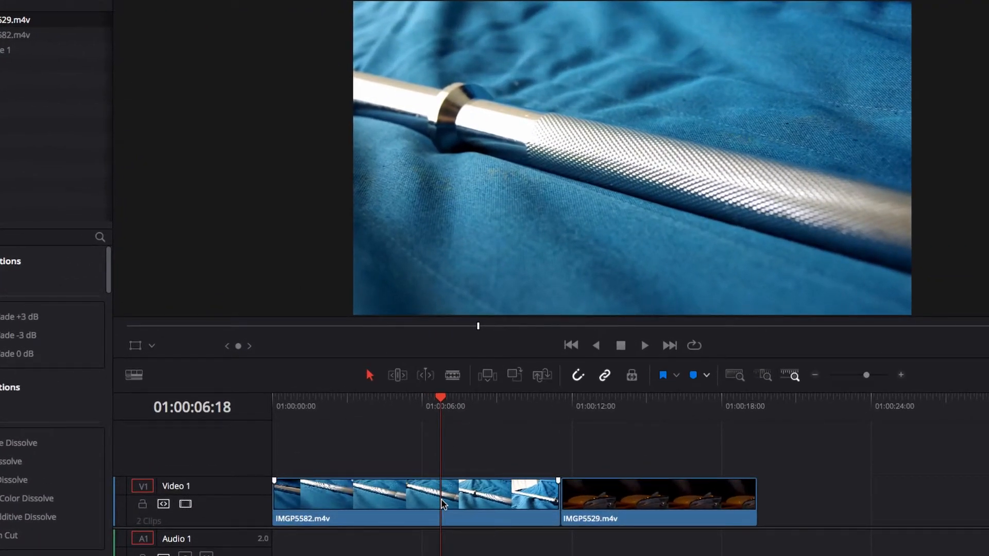
Show Retime Controls on the IMGP5582.m4v clip and add a freeze frame at 01:00:06:18
right_click(441, 498)
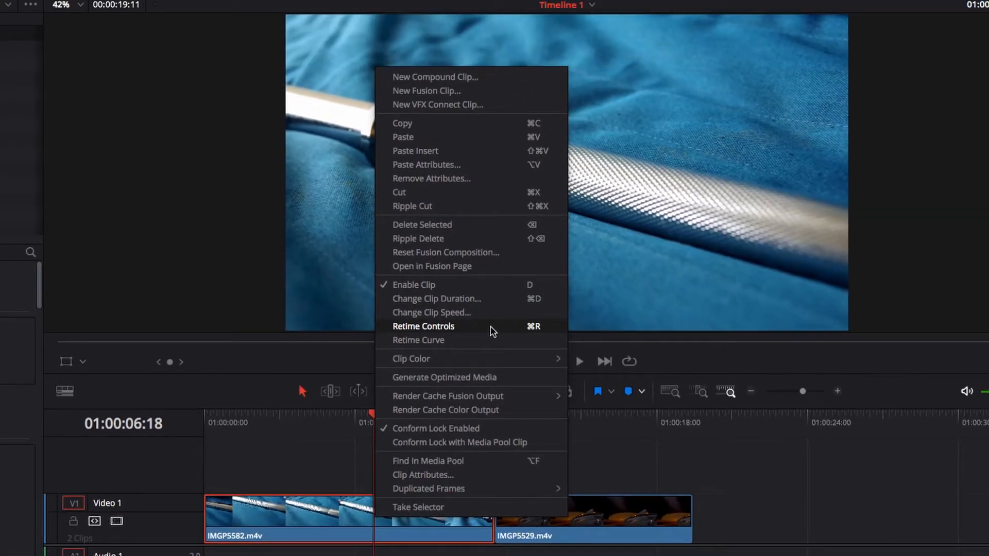
click(423, 326)
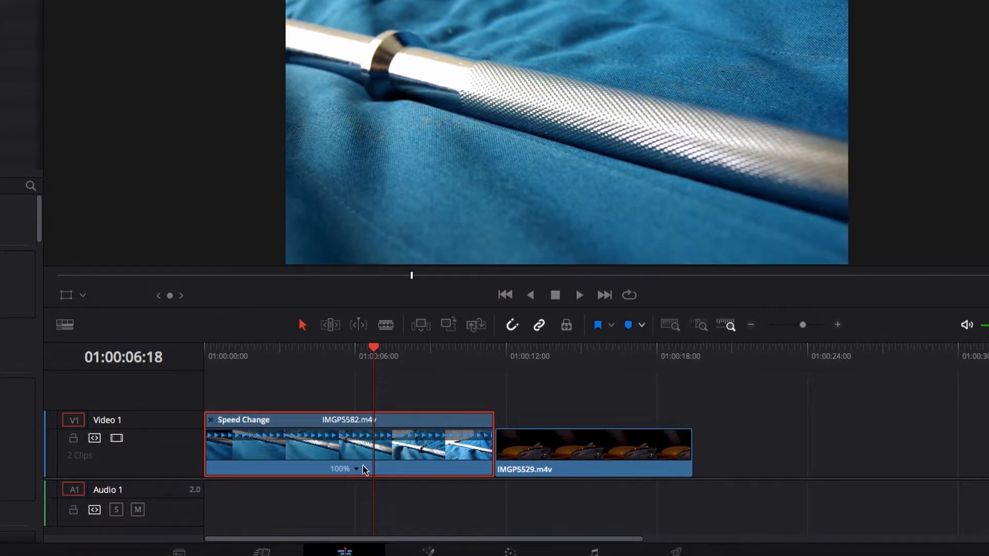
click(357, 470)
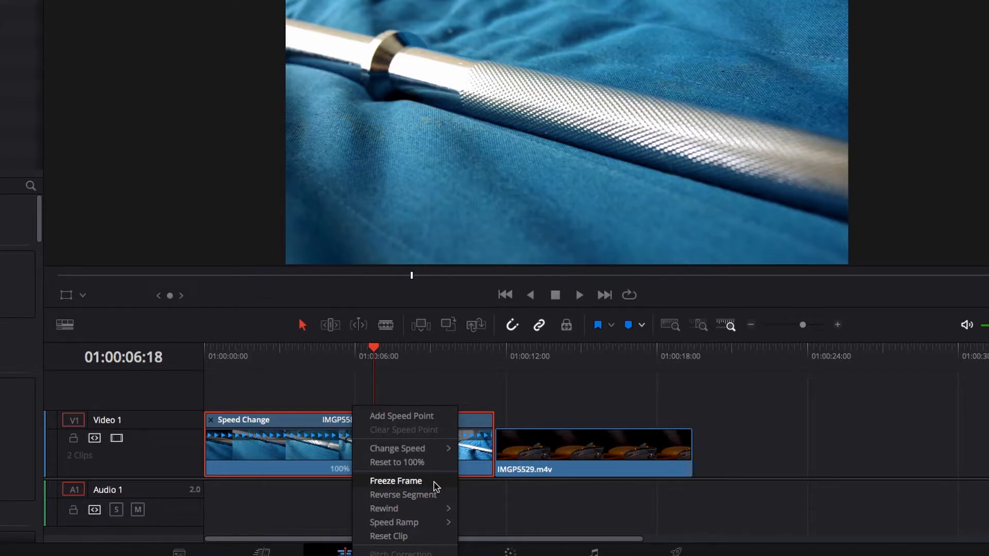
click(395, 480)
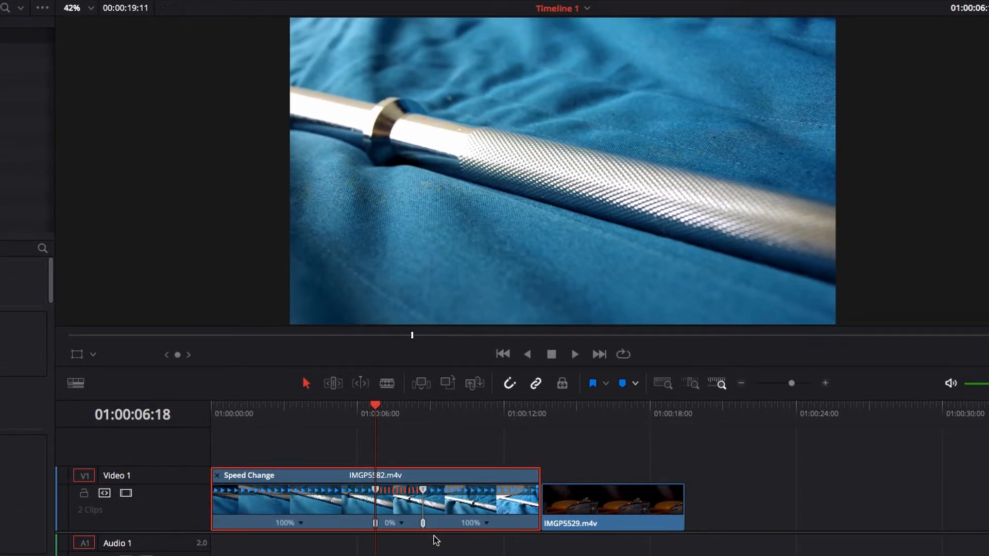
Play the timeline from about 01:00:06:00 through the retimed freeze on IMGP5582.m4v to check it
click(360, 415)
key(space)
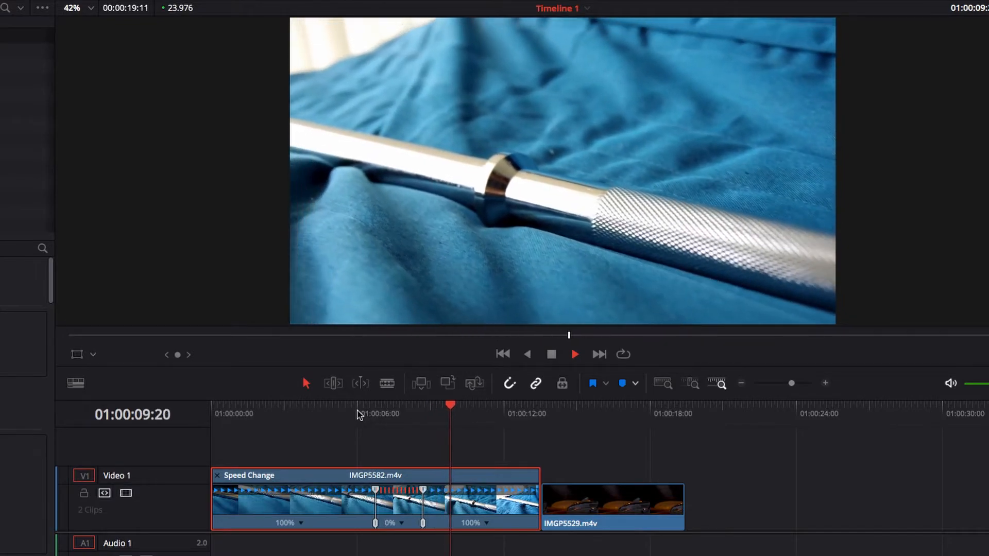
key(space)
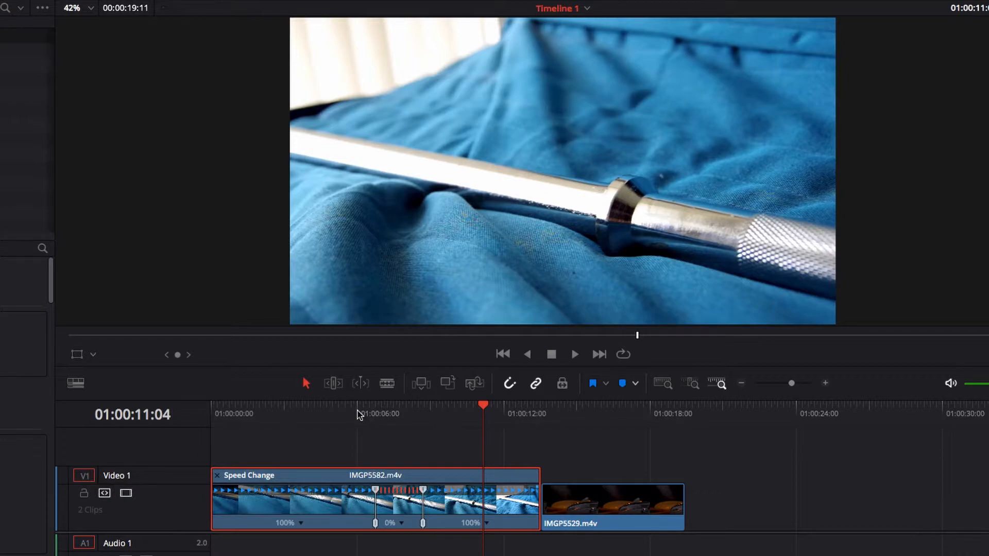
Try to lengthen the frozen segment of IMGP5582.m4v by moving its end speed point further along the timeline
click(423, 492)
drag(423, 493, 634, 517)
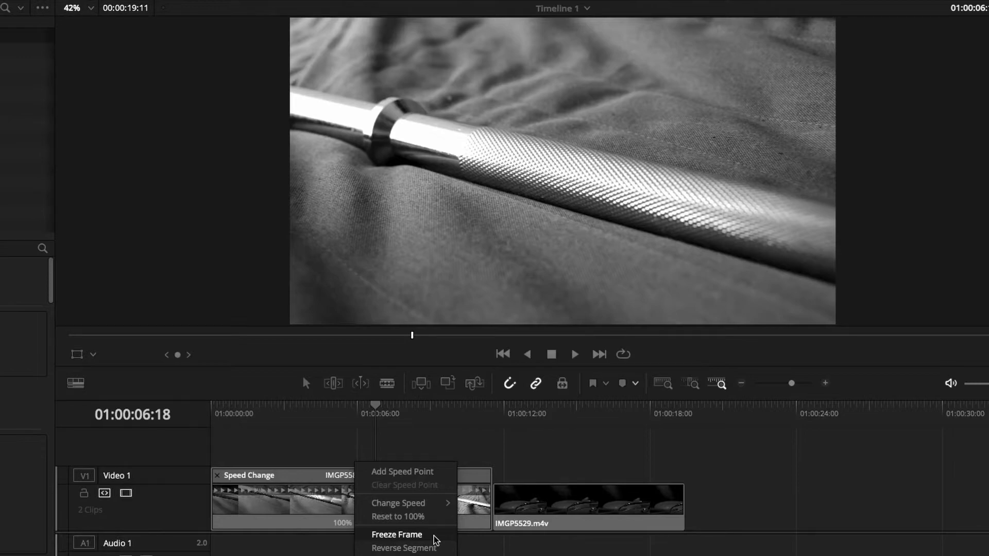
click(434, 538)
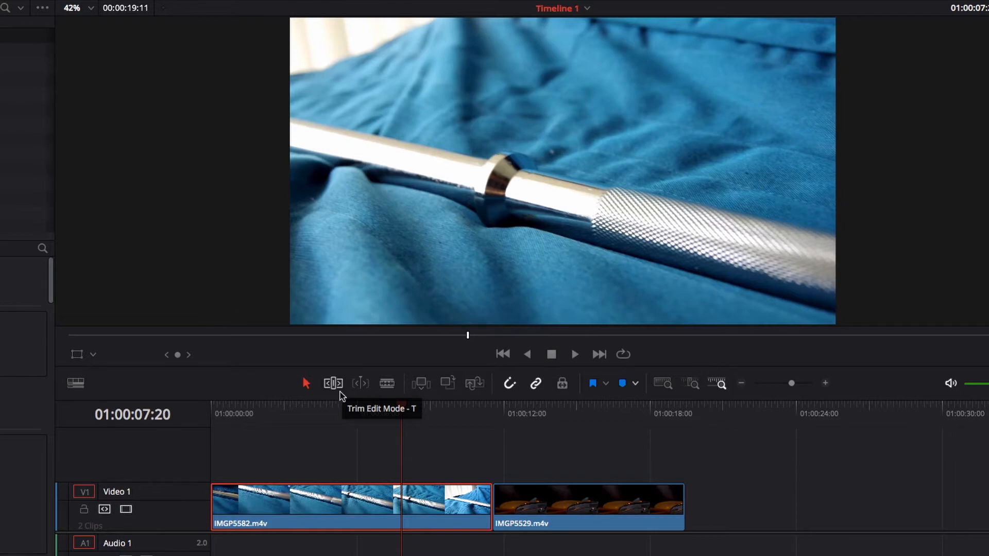
Try freezing IMGP5582.m4v at 01:00:07:20 with Retime Controls in Trim Edit Mode and lengthening the freeze by about one second
click(334, 383)
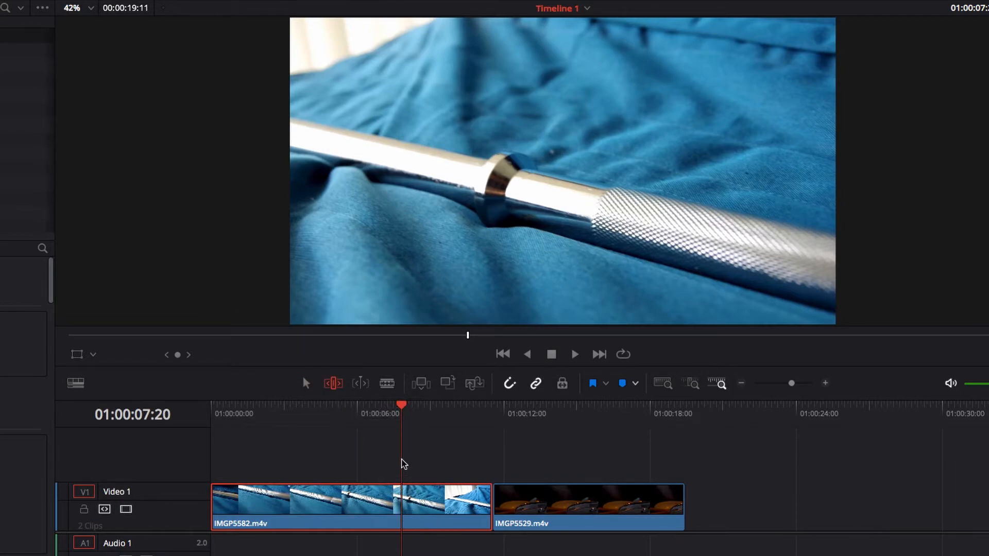
right_click(425, 505)
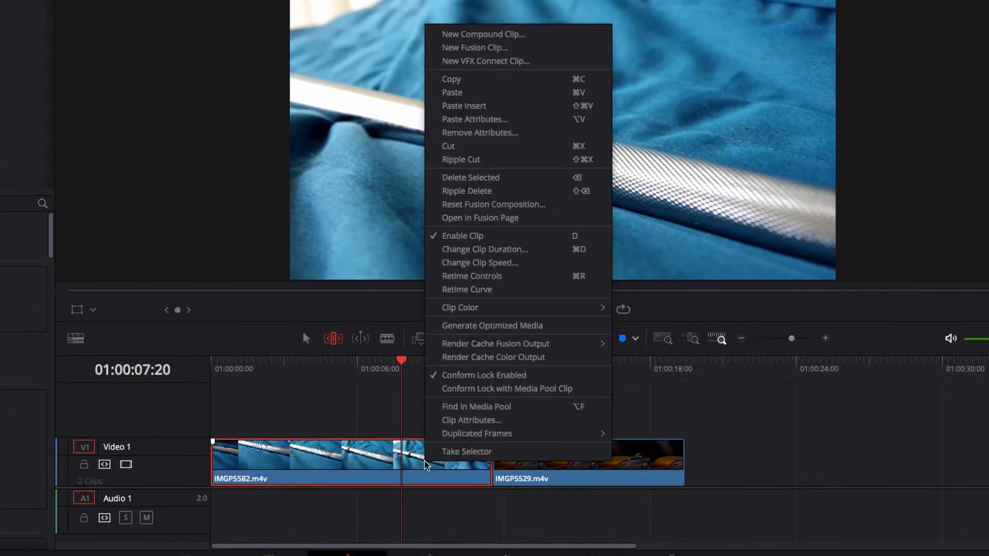
click(502, 278)
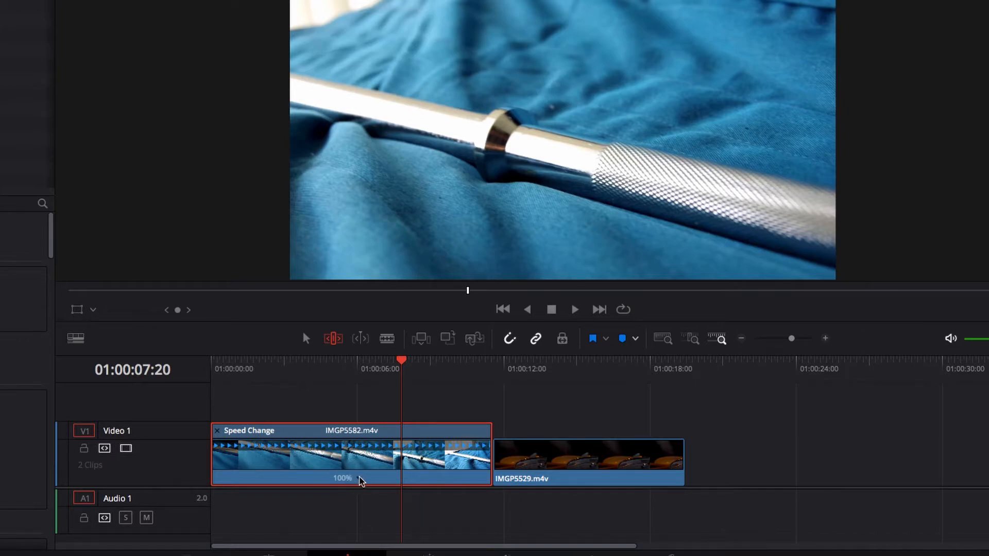
click(360, 480)
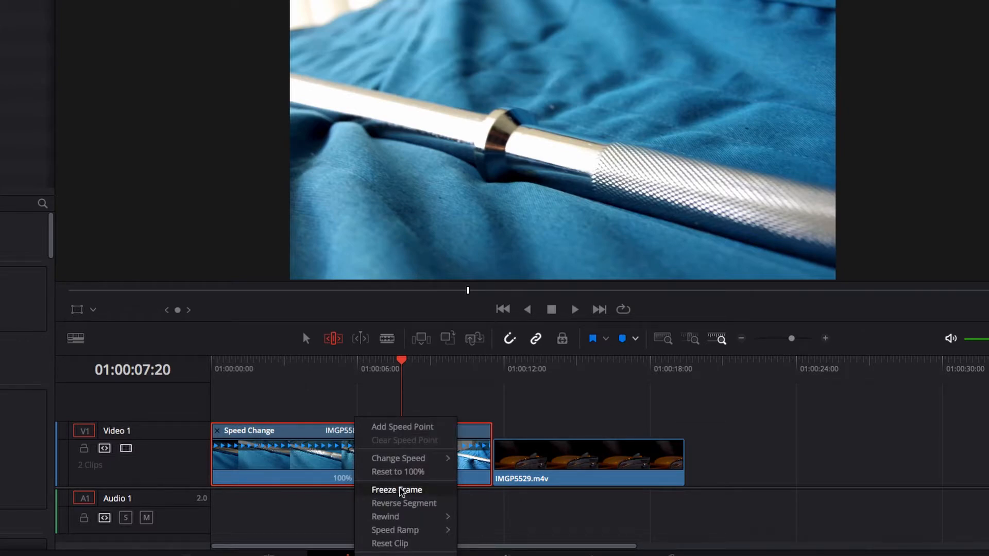
click(401, 490)
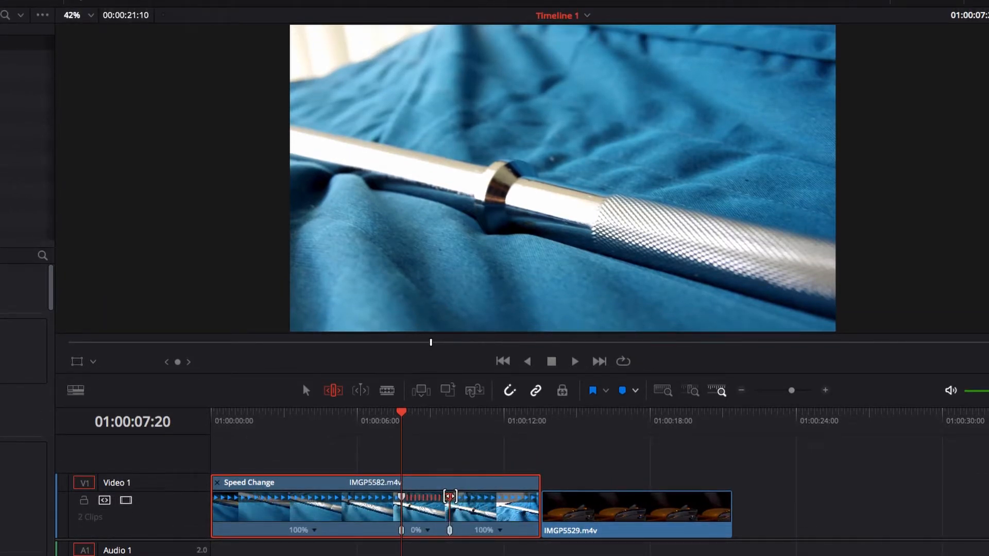
drag(450, 496, 479, 509)
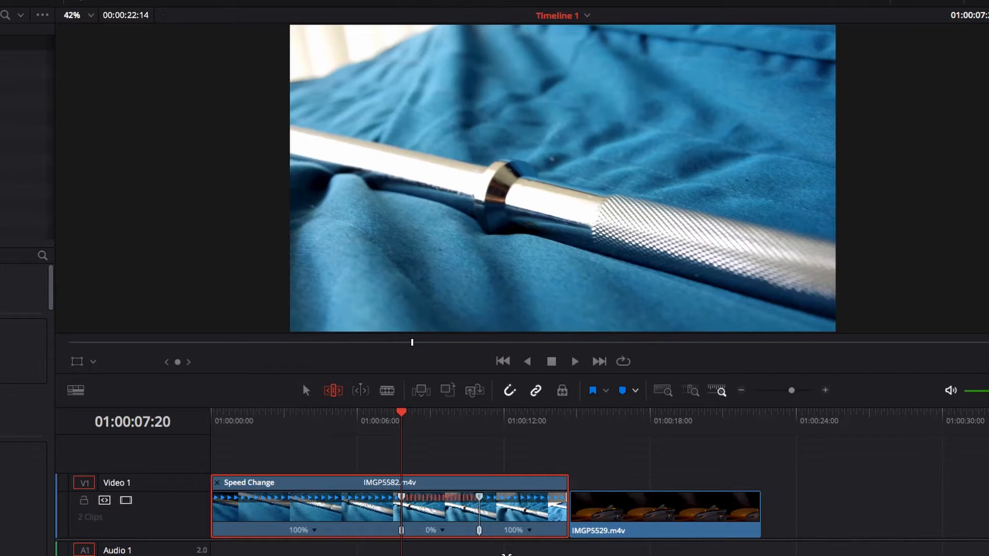
key(ctrl+z)
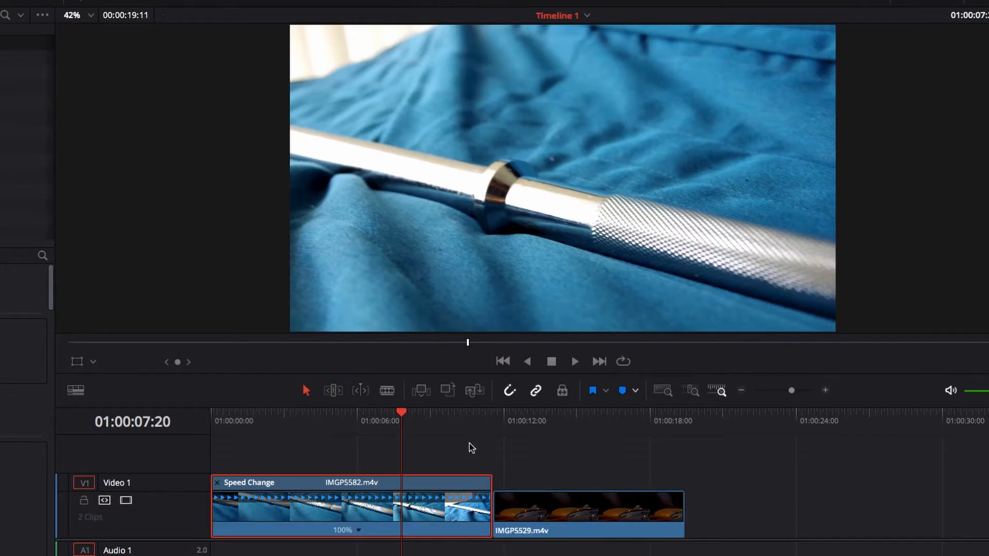
Add a Retime Controls freeze frame to IMGP5582.m4v at 01:00:11:12, near the end of the clip
click(503, 417)
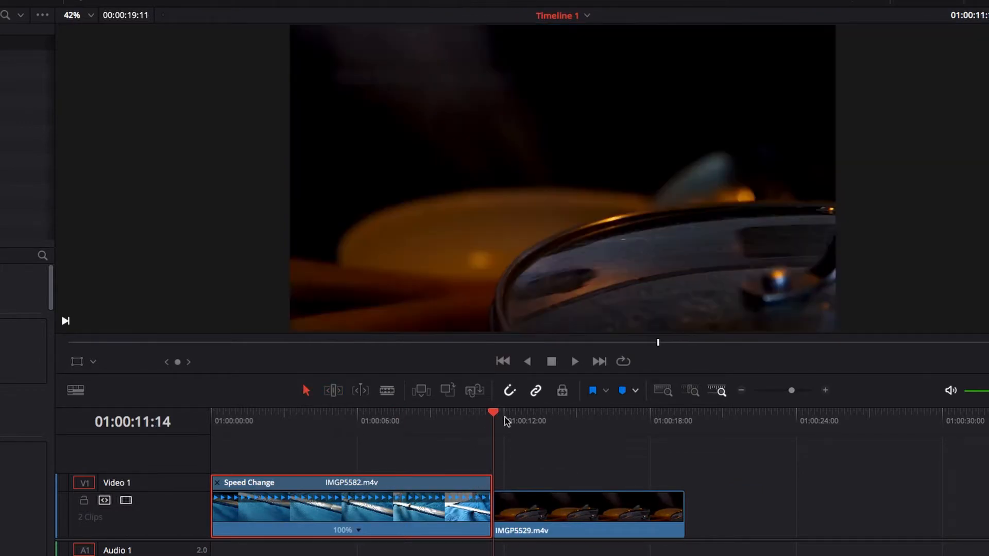
key(Left)
key(Left)
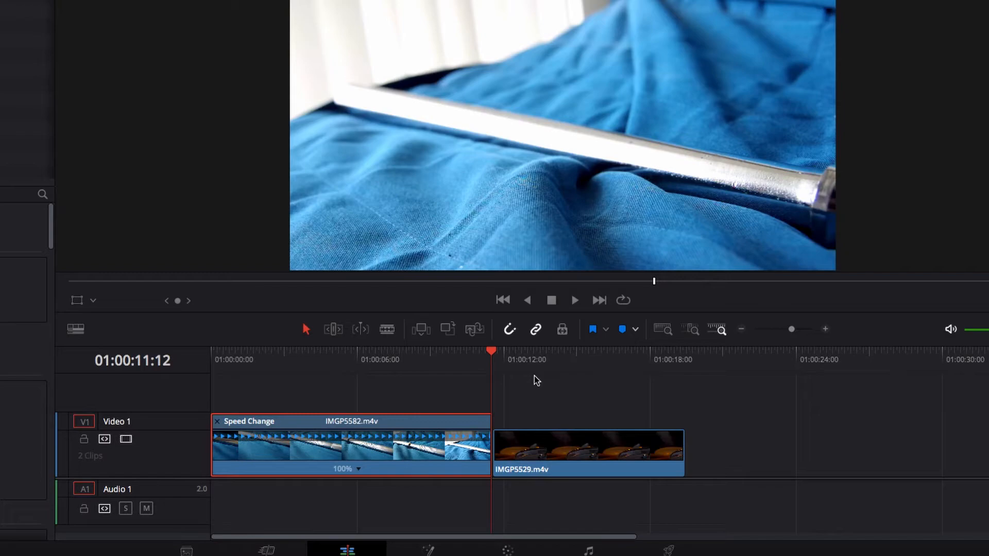
click(358, 468)
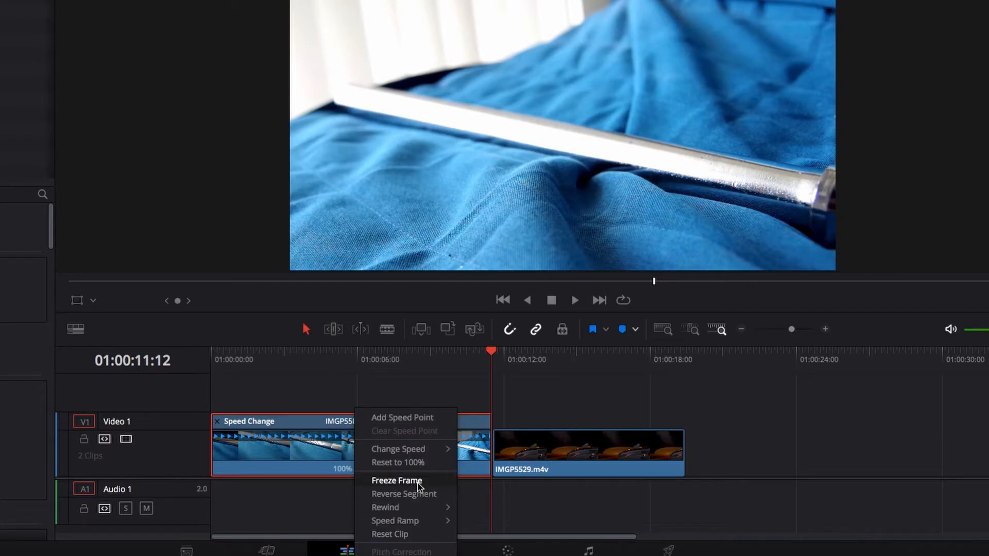
click(397, 480)
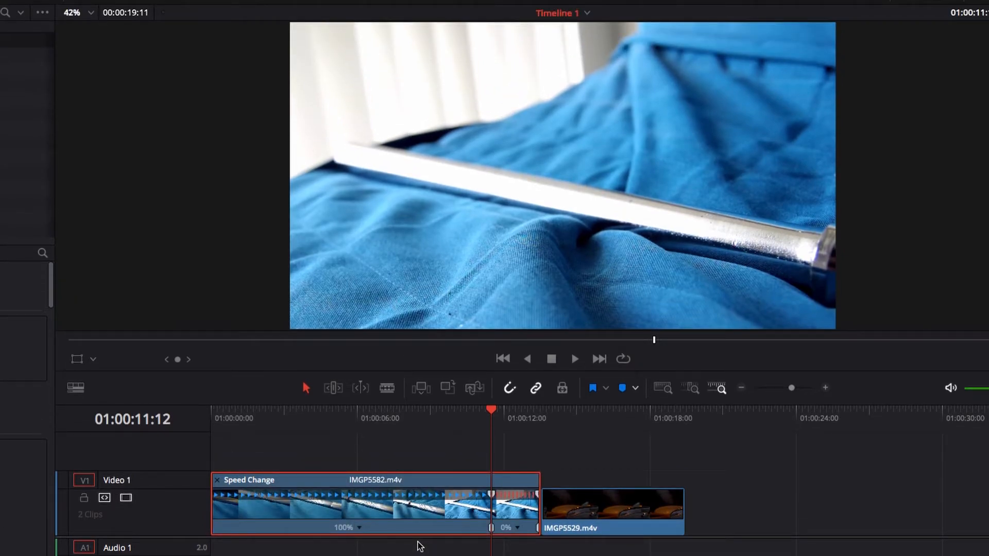
Try to move the end speed point of the freeze to the very end of IMGP5582.m4v
click(535, 496)
click(531, 498)
click(825, 389)
click(825, 389)
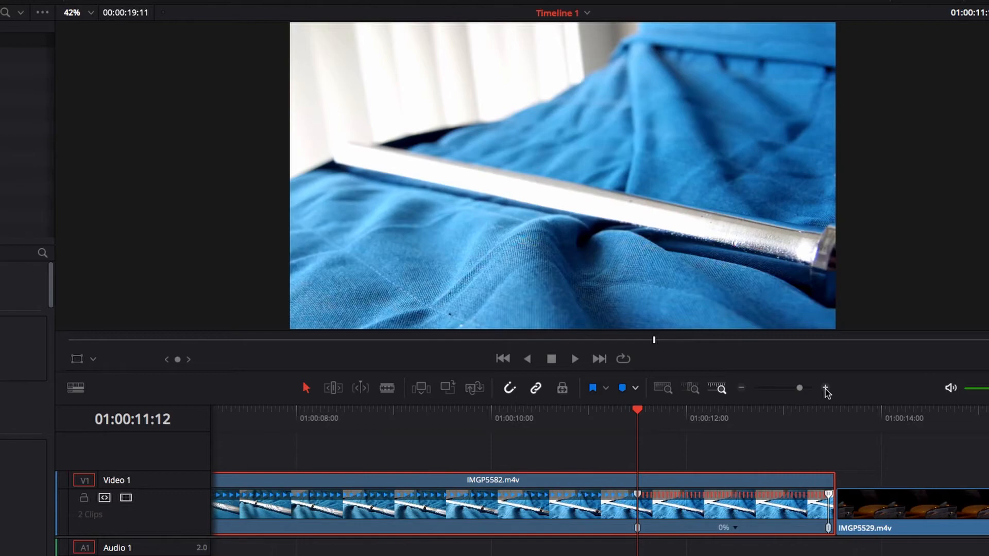
click(826, 495)
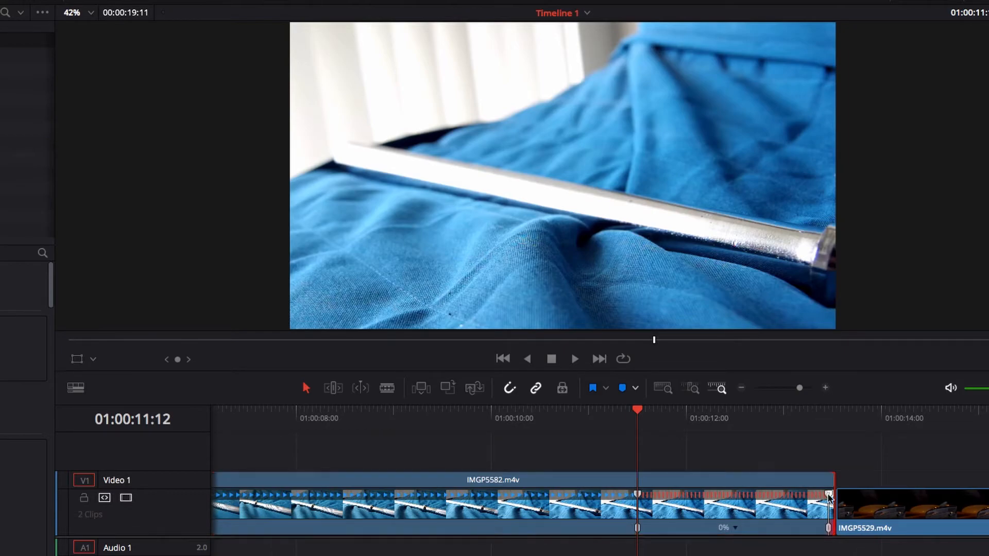
click(811, 499)
click(824, 497)
click(825, 390)
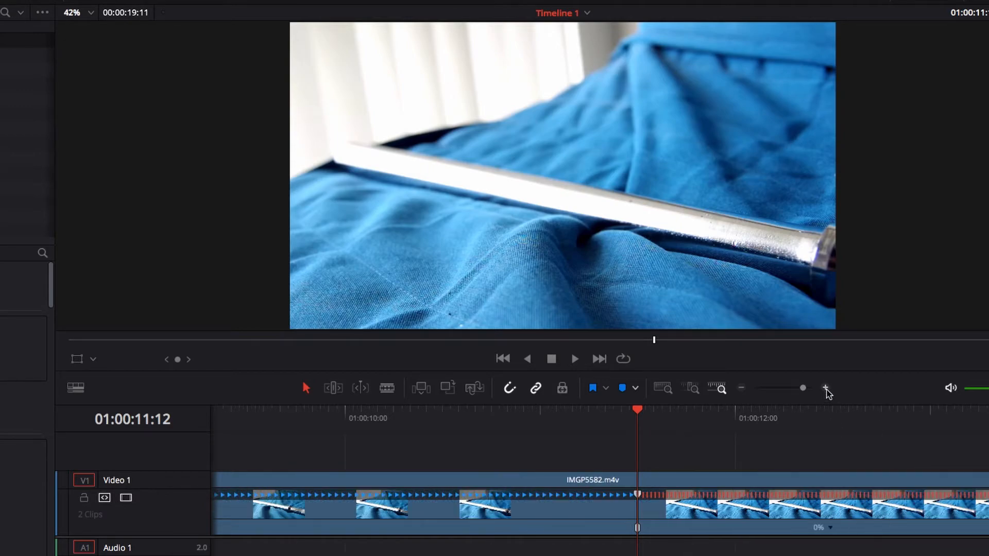
scroll(843, 435, right, 5)
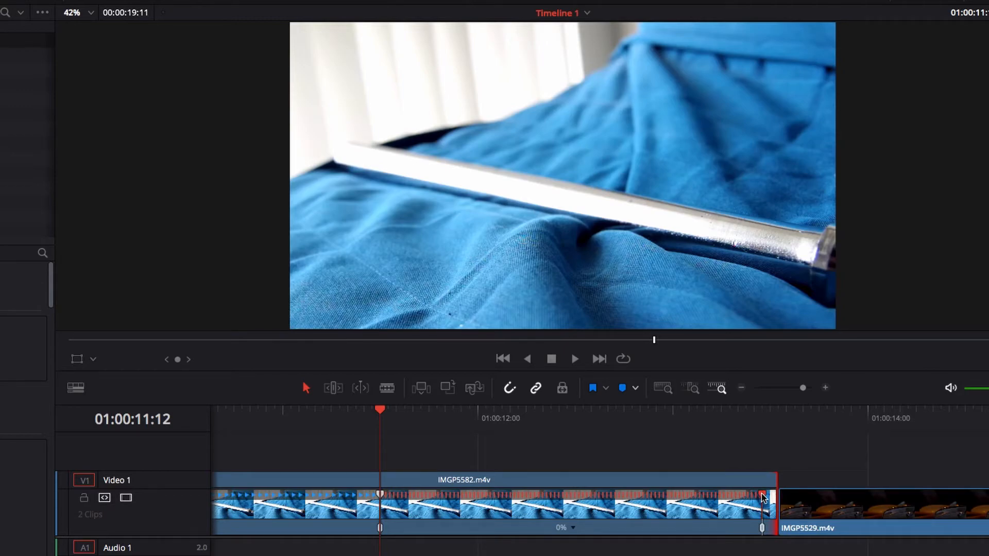
mouse_move(763, 497)
mouse_down()
mouse_move(664, 500)
mouse_move(865, 506)
mouse_move(749, 507)
mouse_move(777, 508)
mouse_up()
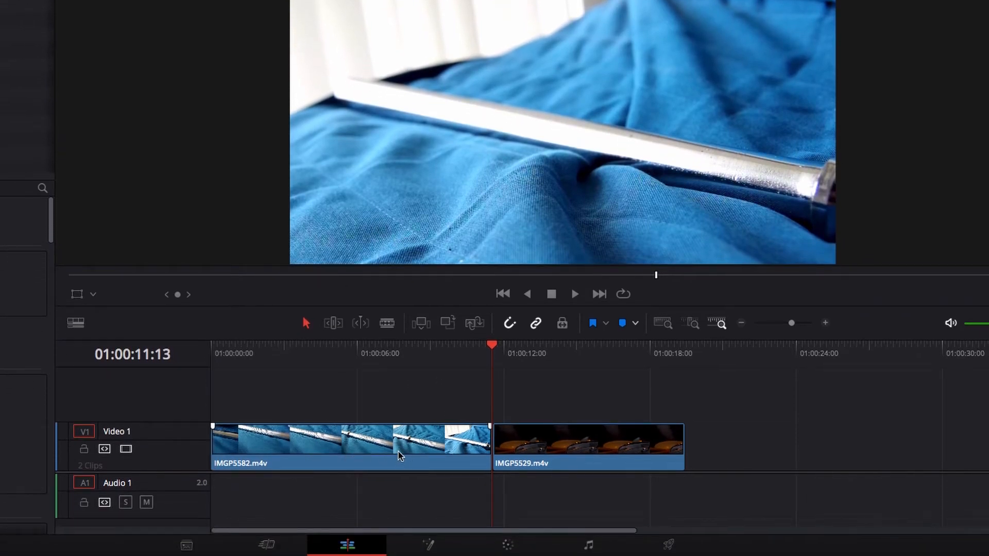
Show Retime Controls on IMGP5582.m4v and add a freeze frame on its last frame at 01:00:11:13
right_click(397, 449)
click(470, 268)
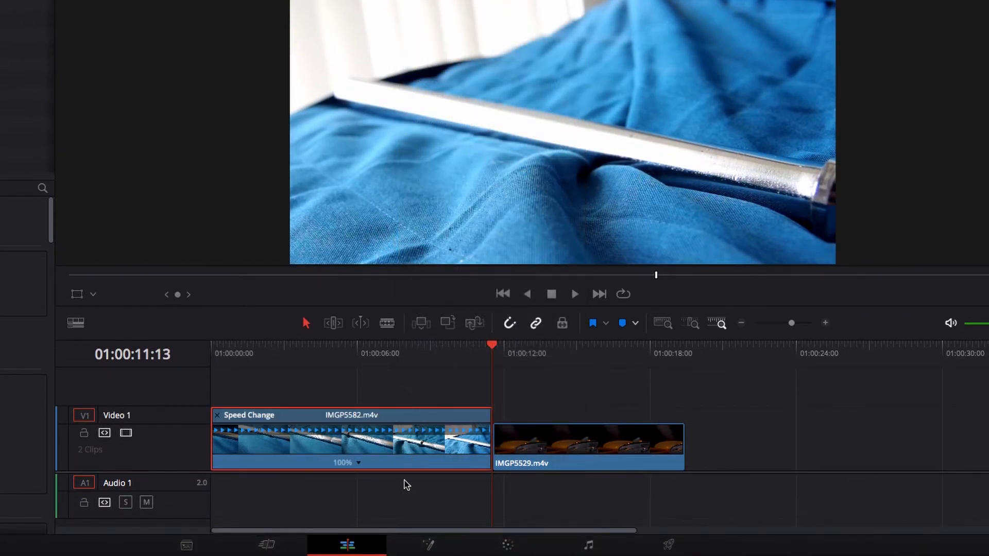
click(358, 464)
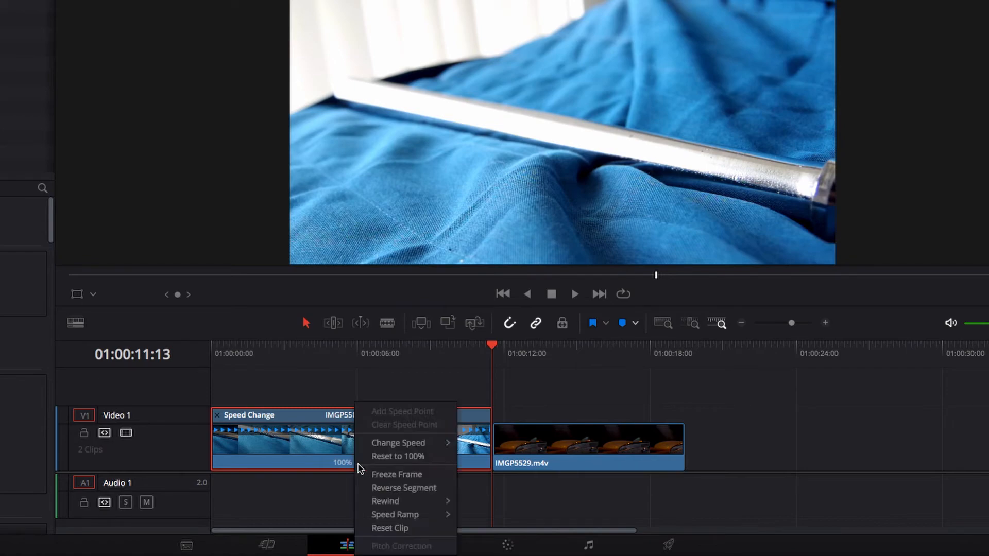
click(412, 476)
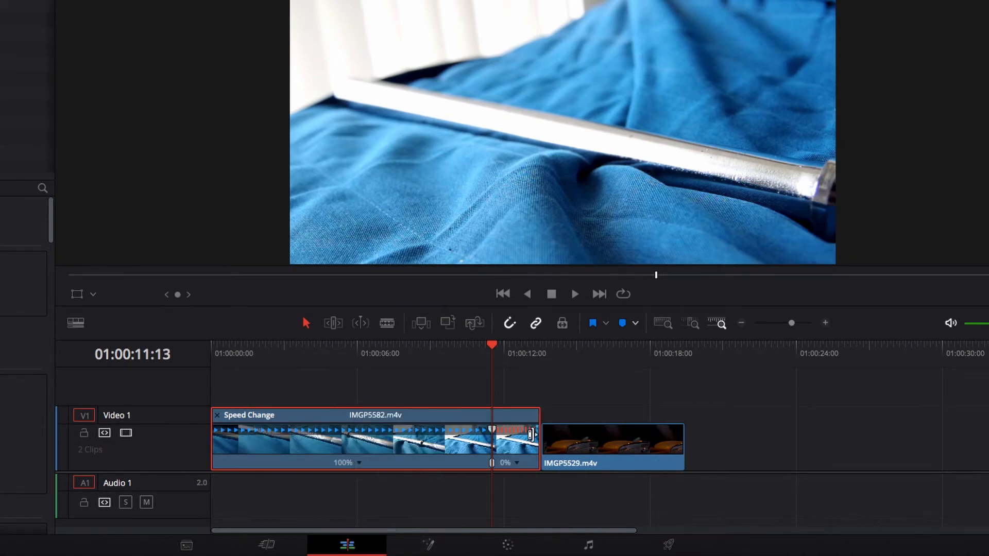
Examine the frozen segment of IMGP5582.m4v up close, from its starting speed point to the junction with IMGP5529.m4v
click(826, 323)
click(826, 324)
click(826, 324)
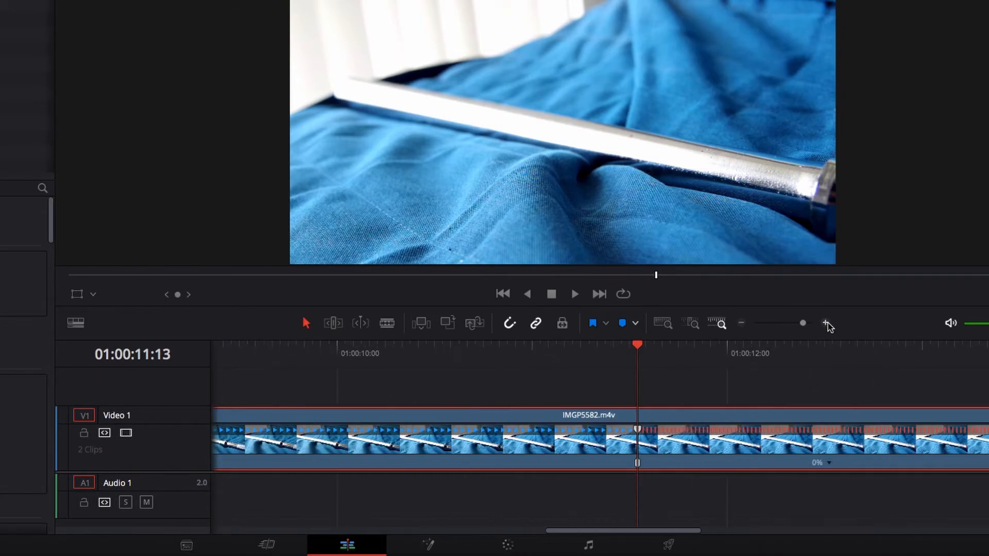
scroll(842, 372, up, 2)
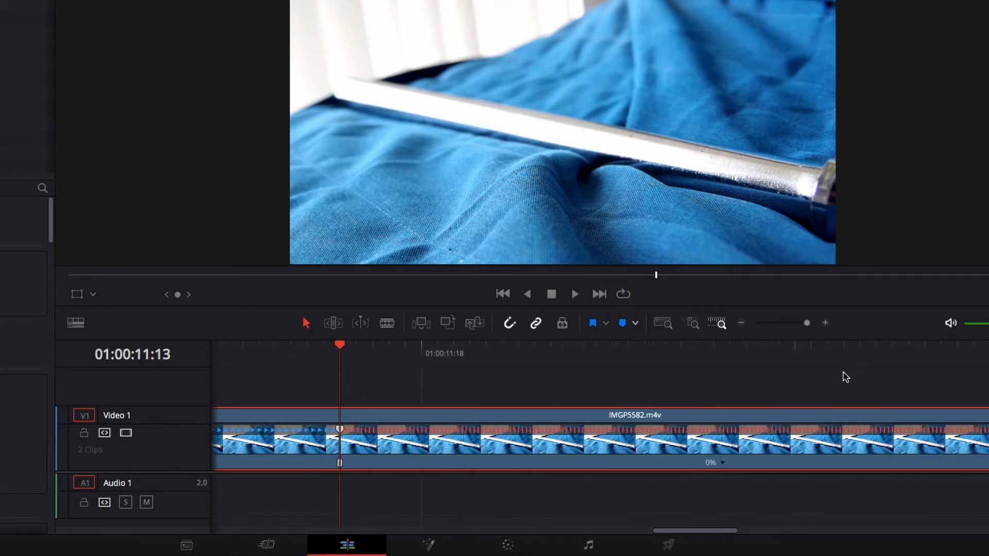
scroll(842, 372, right, 5)
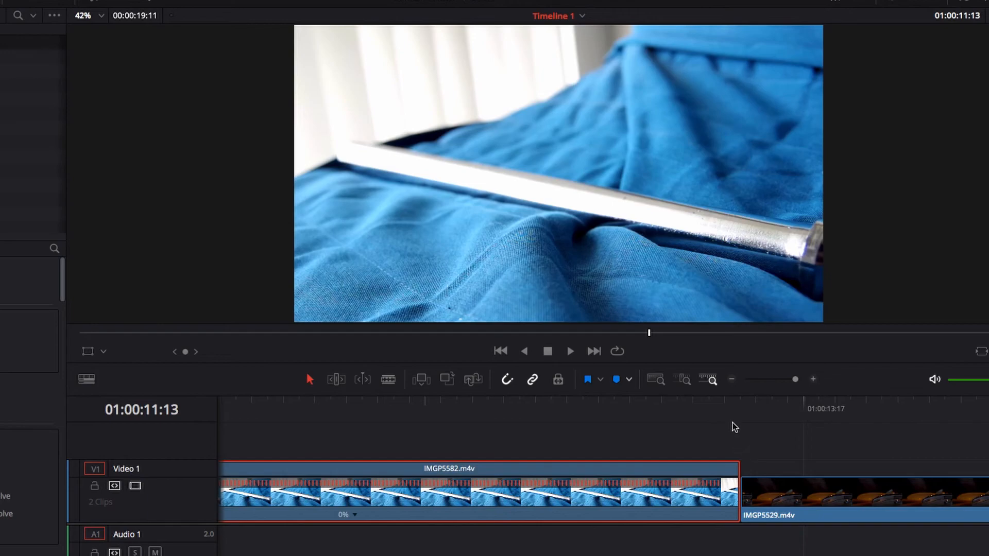
click(732, 380)
click(732, 380)
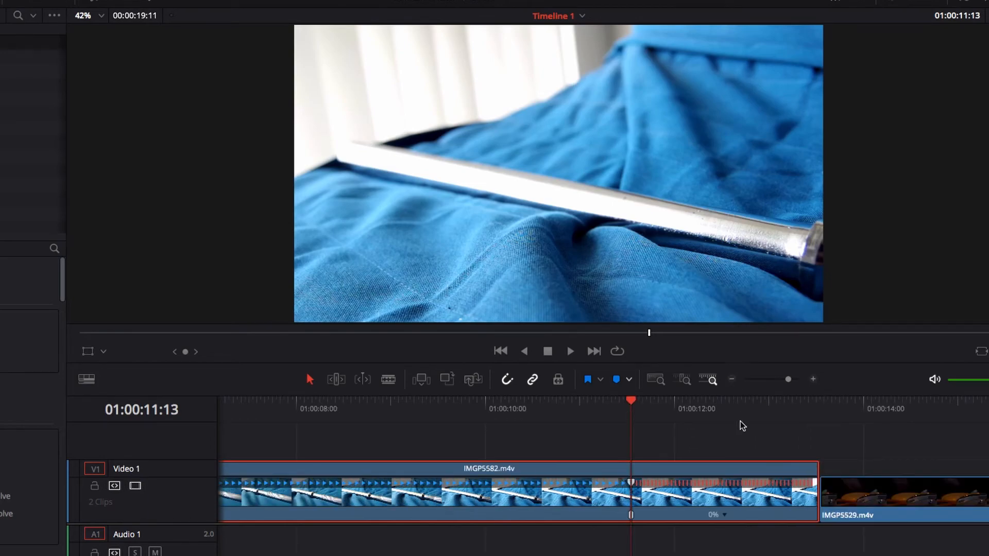
scroll(739, 425, right, 2)
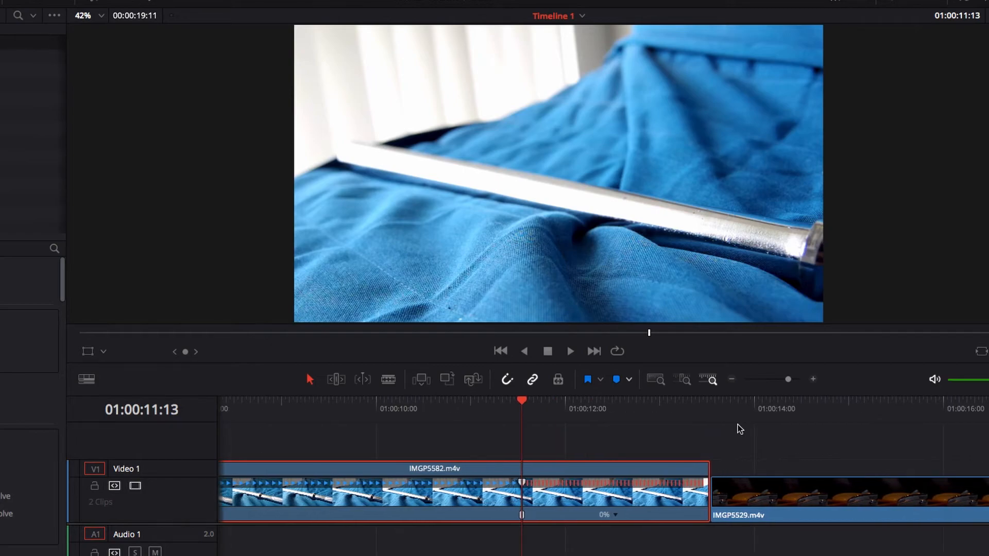
Move the IMGP5529.m4v clip about 6.7 seconds further along the timeline, leaving a gap after the frozen segment
click(732, 381)
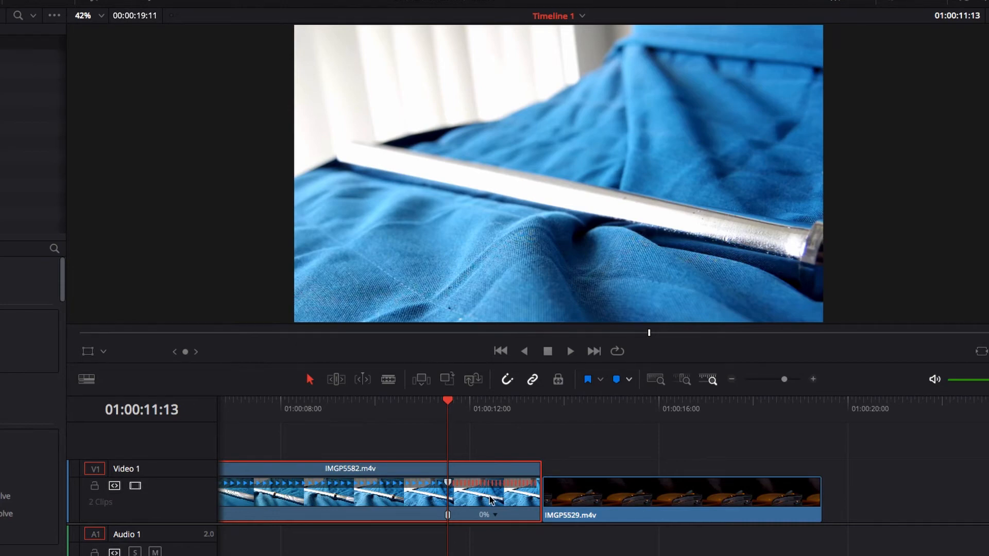
click(603, 498)
drag(596, 501, 914, 501)
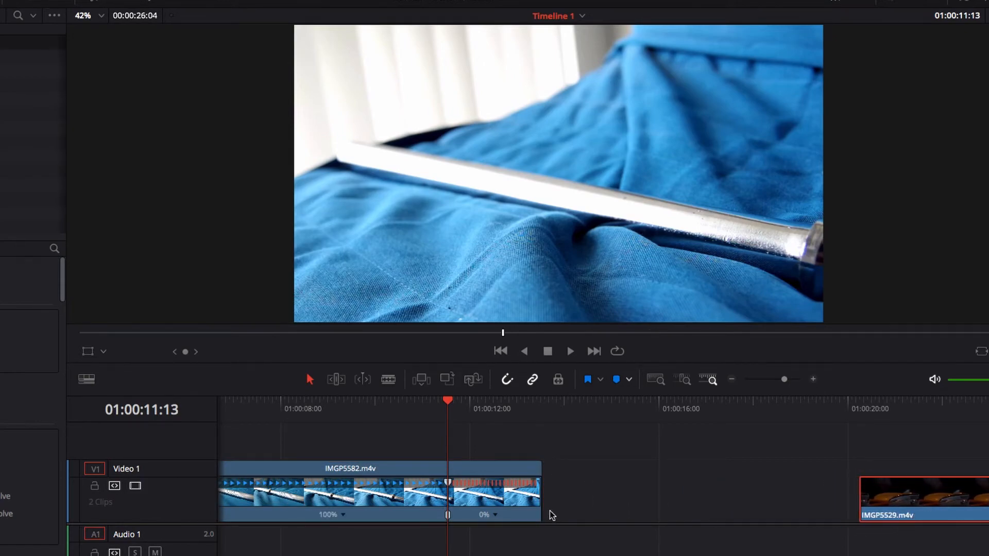
Split the frozen segment from the rest of IMGP5582.m4v at 01:00:11:13 and play the start of it
key(b)
click(458, 497)
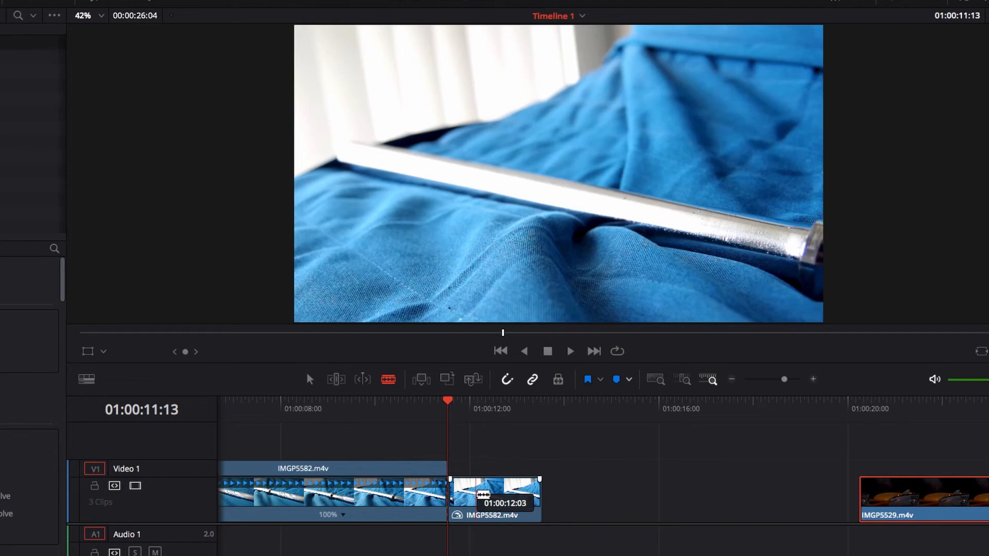
key(a)
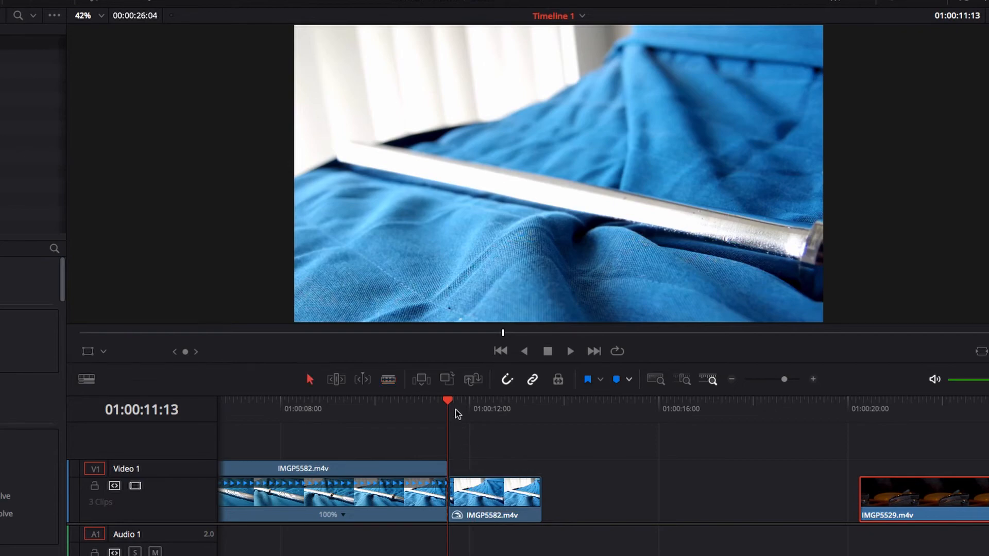
key(space)
key(space)
Copy the frozen IMGP5582.m4v segment and paste it twice in a row starting at 01:00:13:13
click(489, 502)
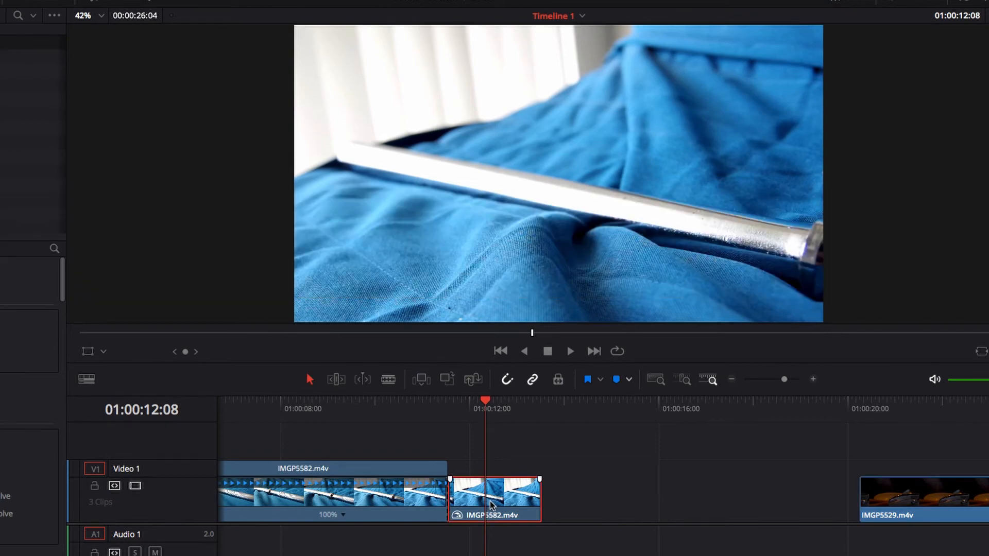
click(449, 403)
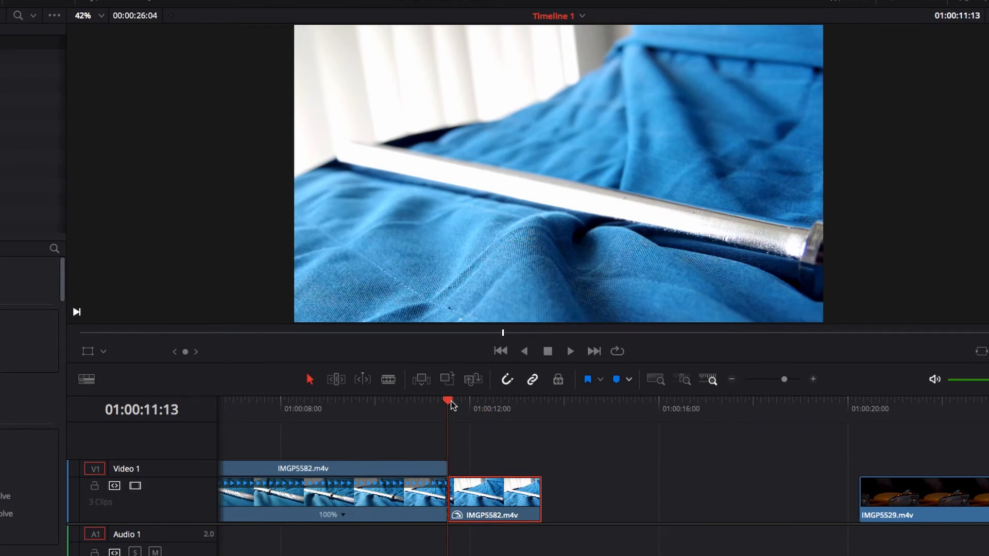
click(542, 403)
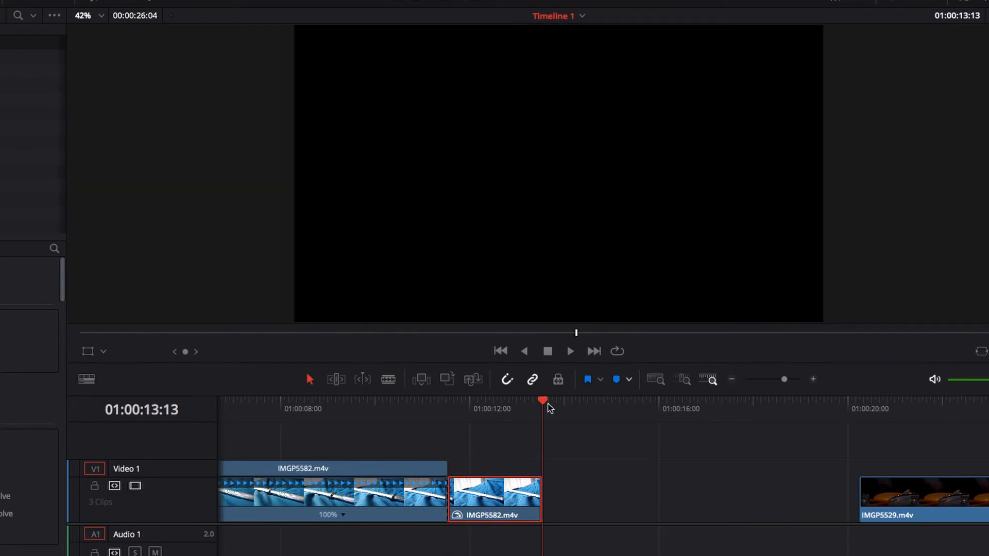
key(ctrl+v)
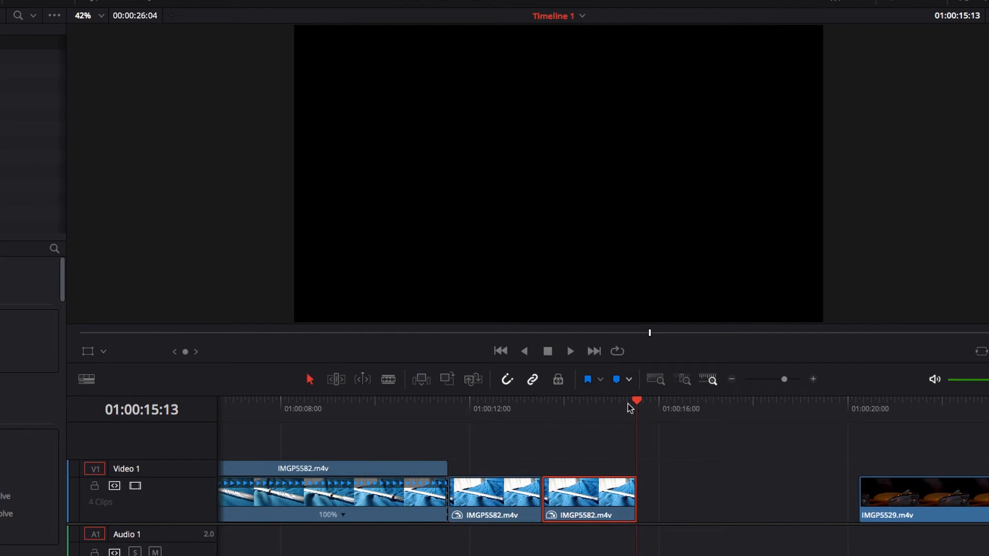
key(ctrl+v)
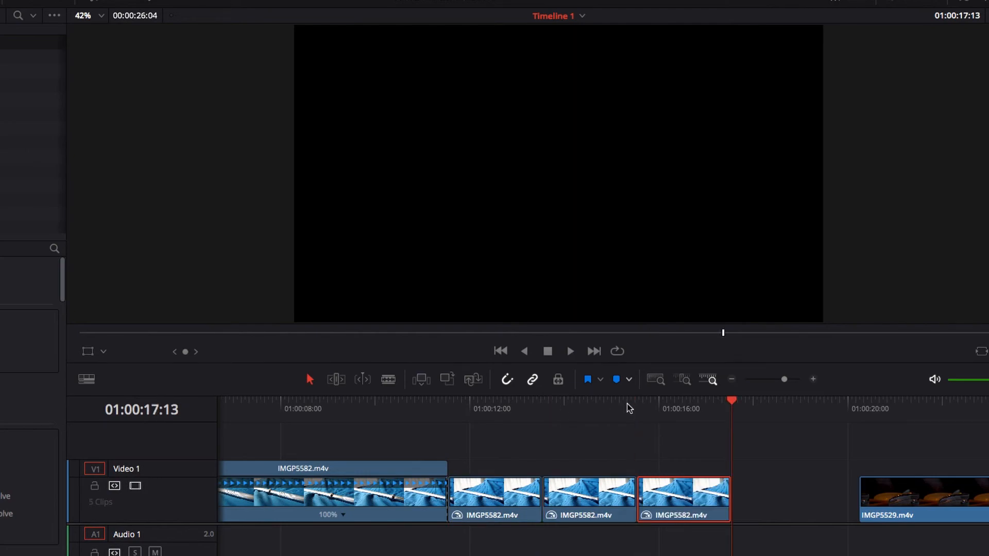
Play the timeline from just before the freeze across the pasted copies to check that the frame holds
click(428, 403)
key(space)
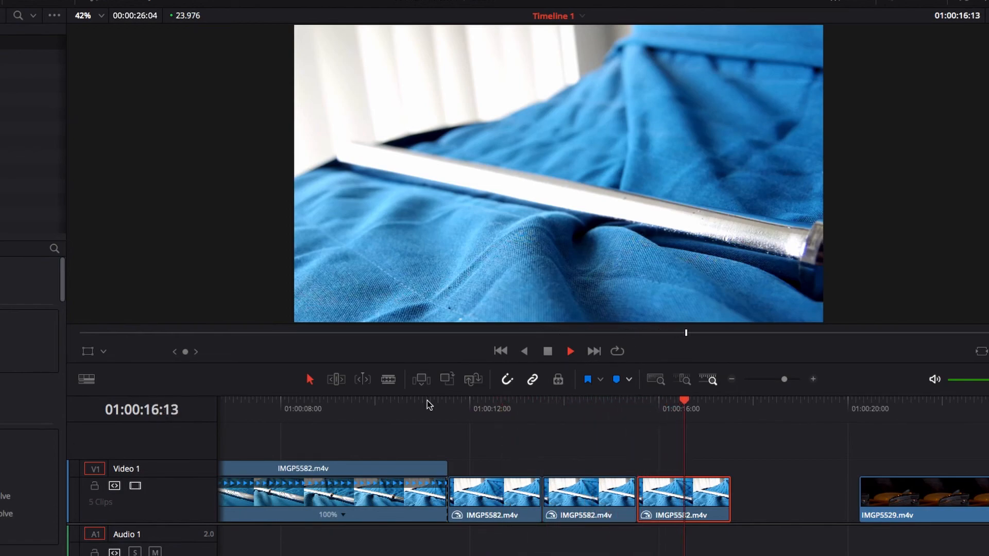
key(space)
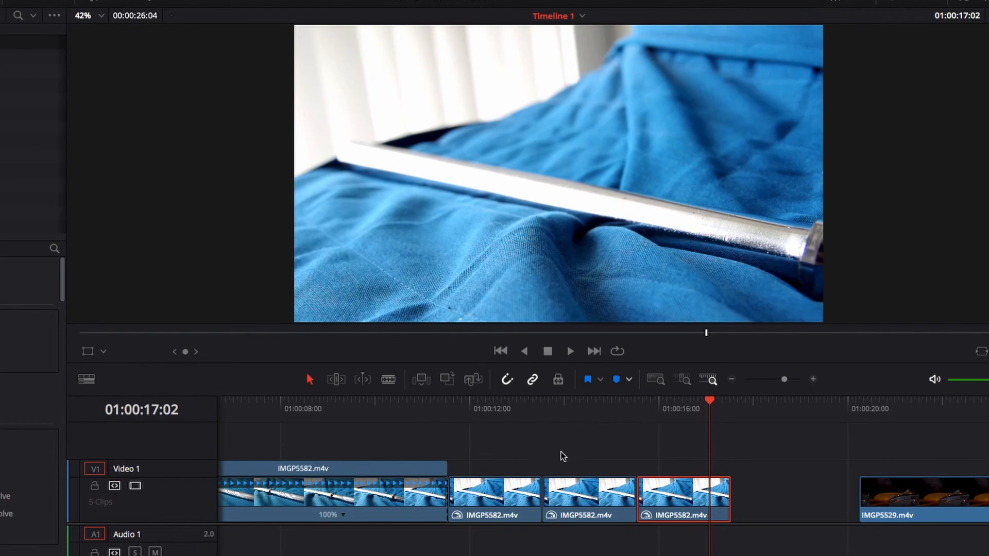